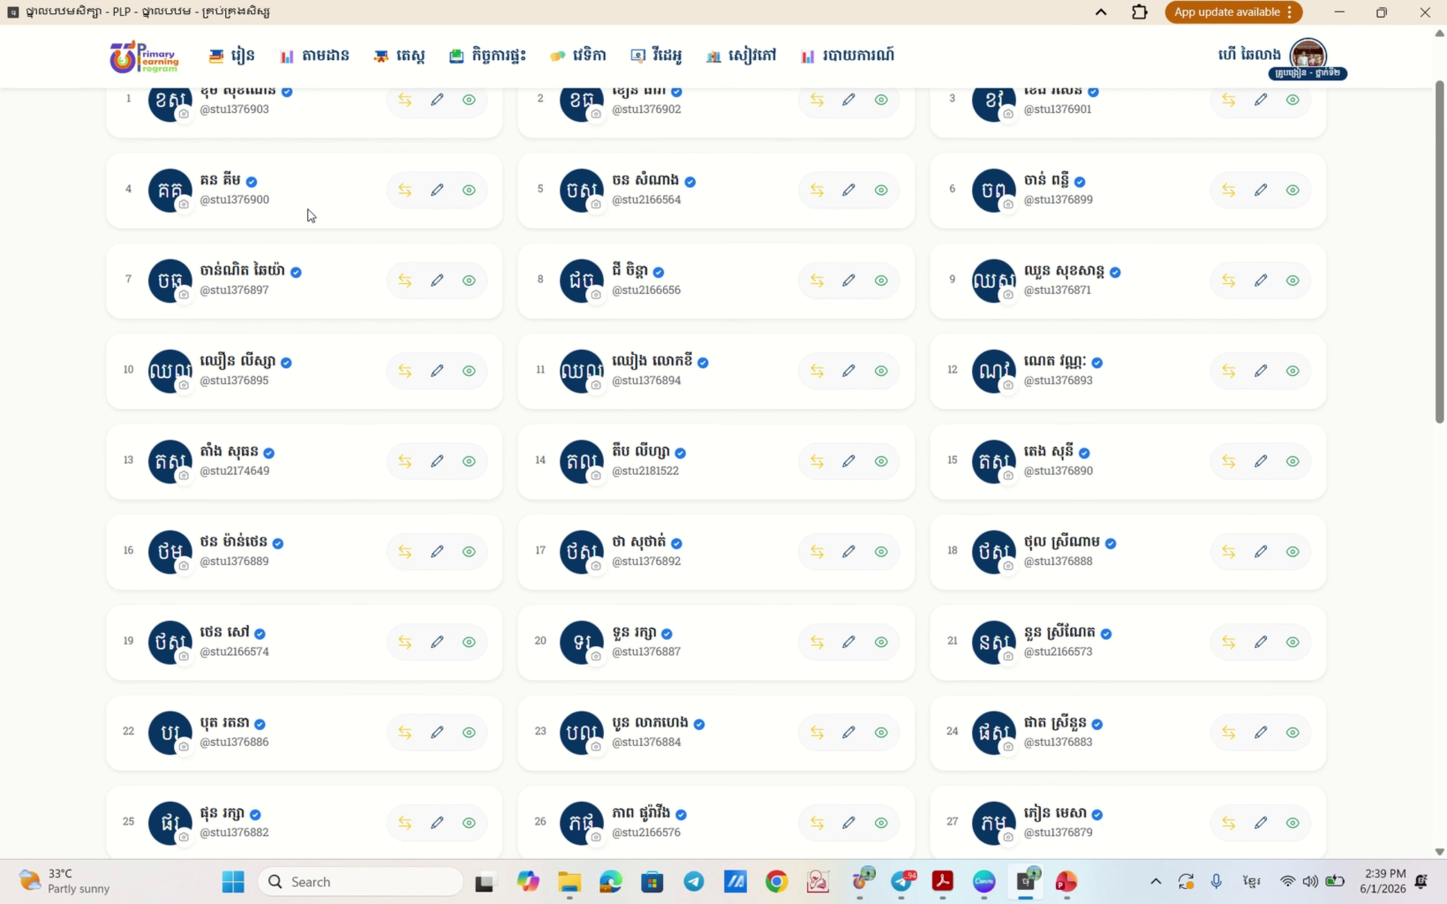
- Find student 47 in the class list, open the profile for editing, and reach education details
scroll(305, 215, up, 2)
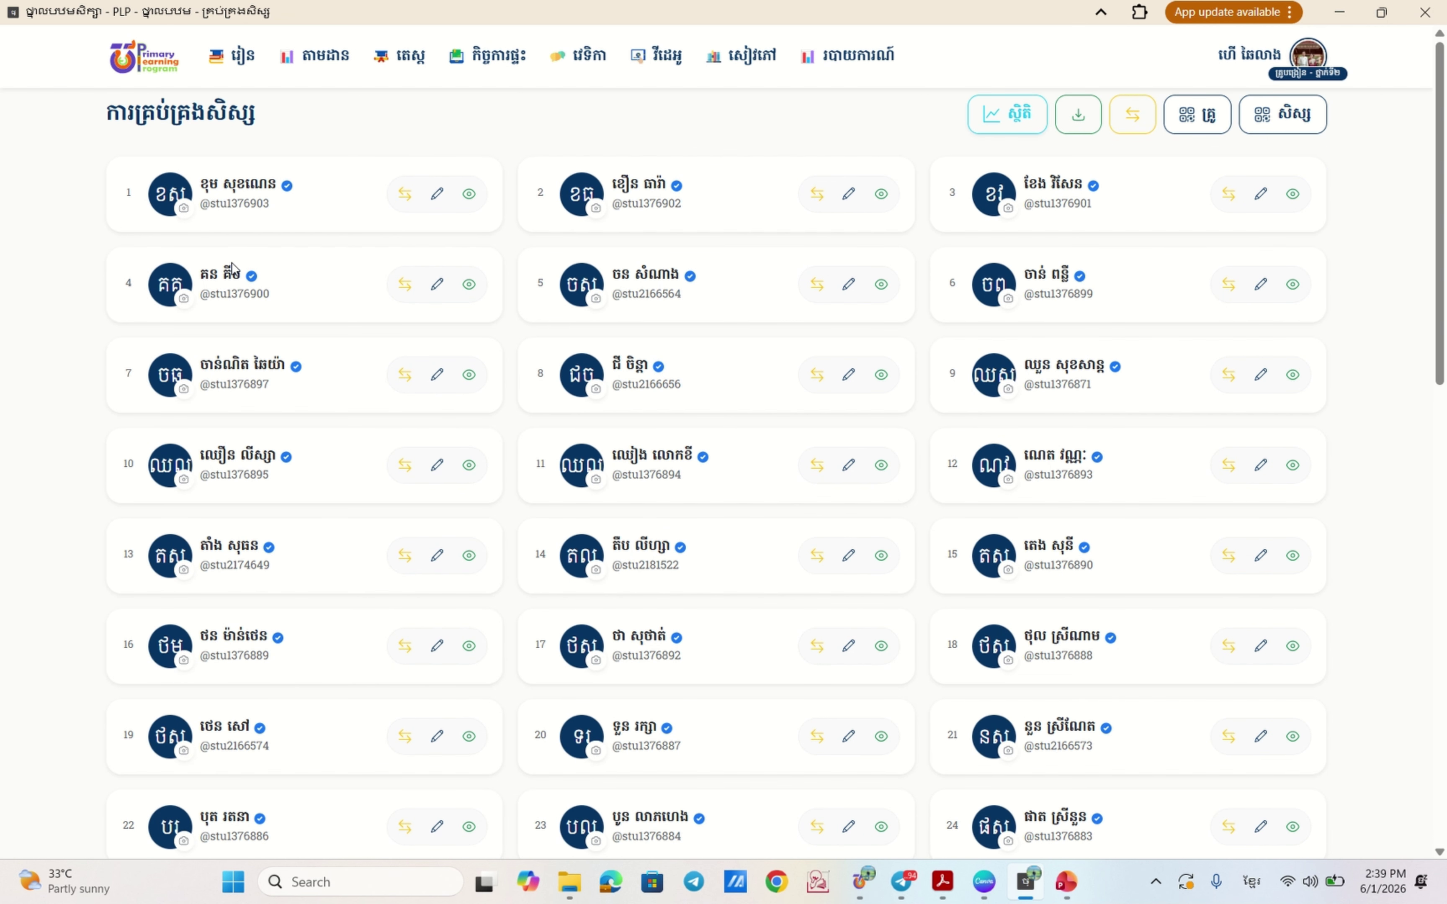
scroll(326, 350, down, 4)
scroll(349, 354, down, 12)
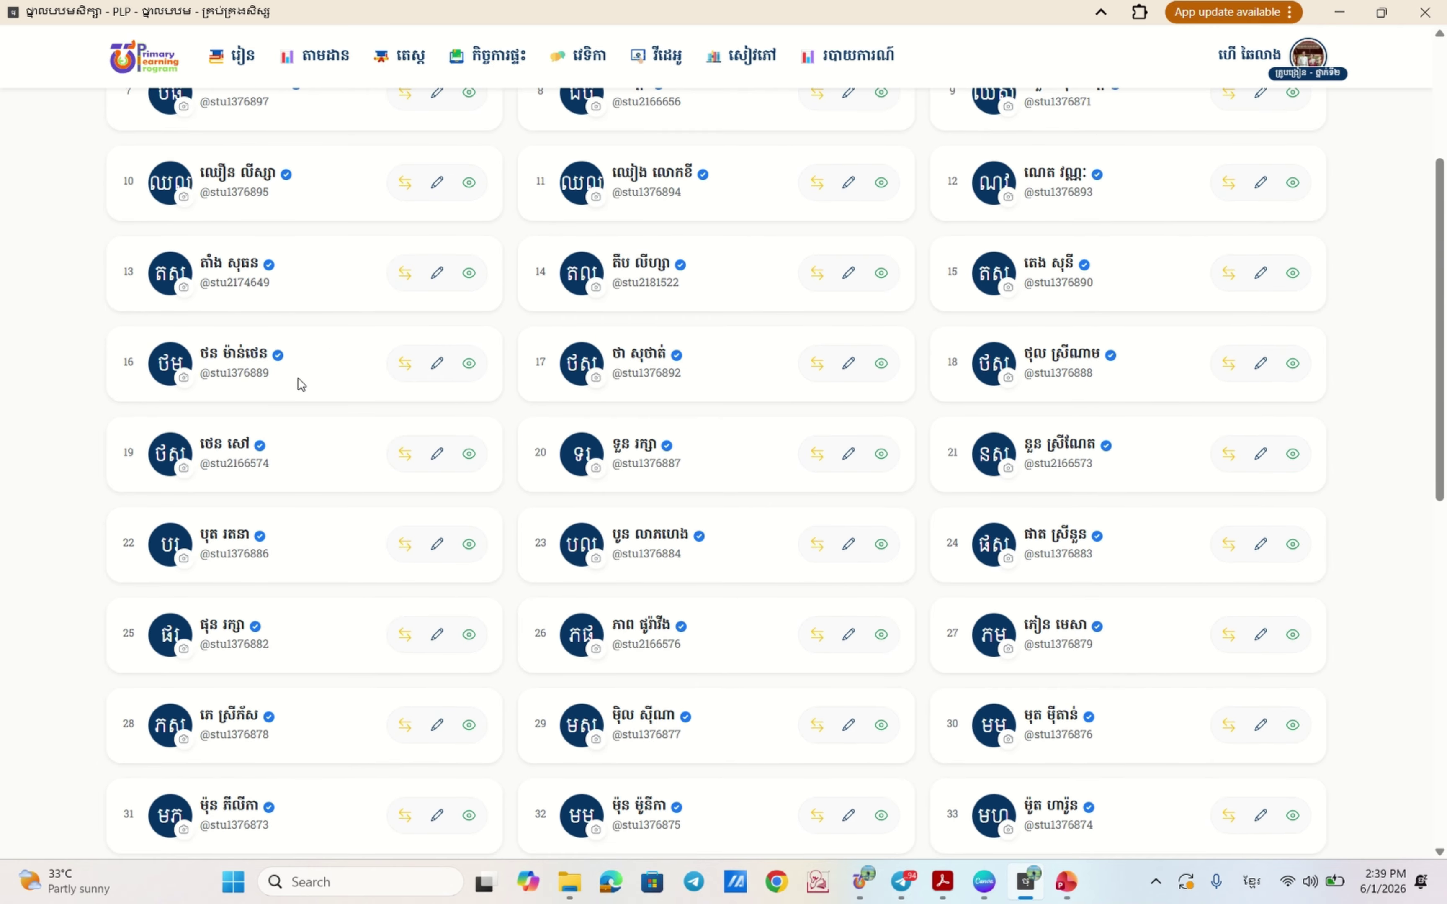
scroll(366, 437, down, 8)
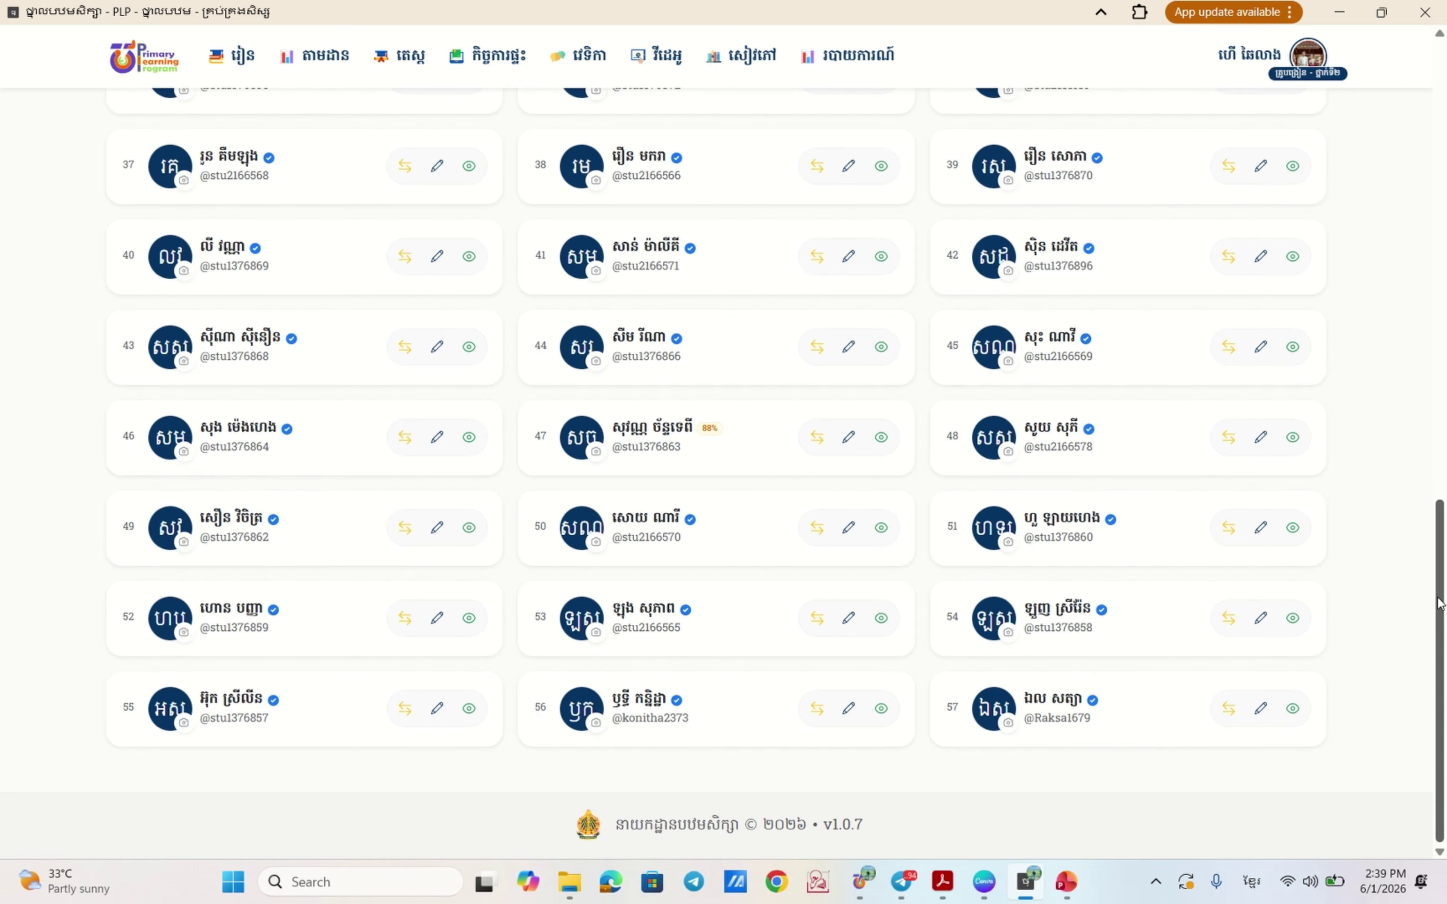
scroll(1417, 568, up, 5)
scroll(1421, 445, up, 5)
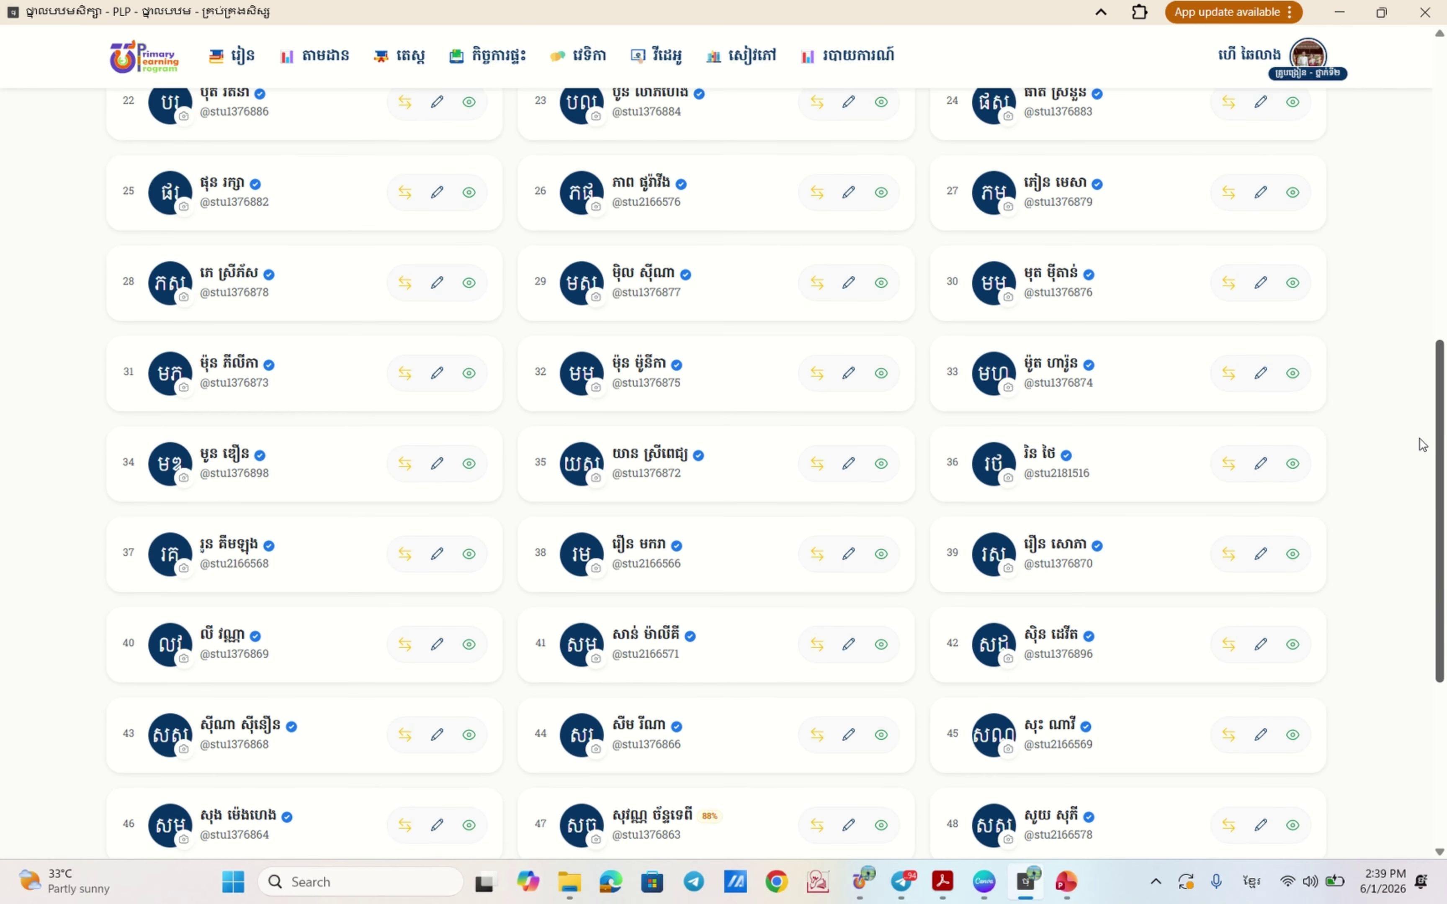
scroll(1428, 455, down, 2)
scroll(1434, 476, down, 5)
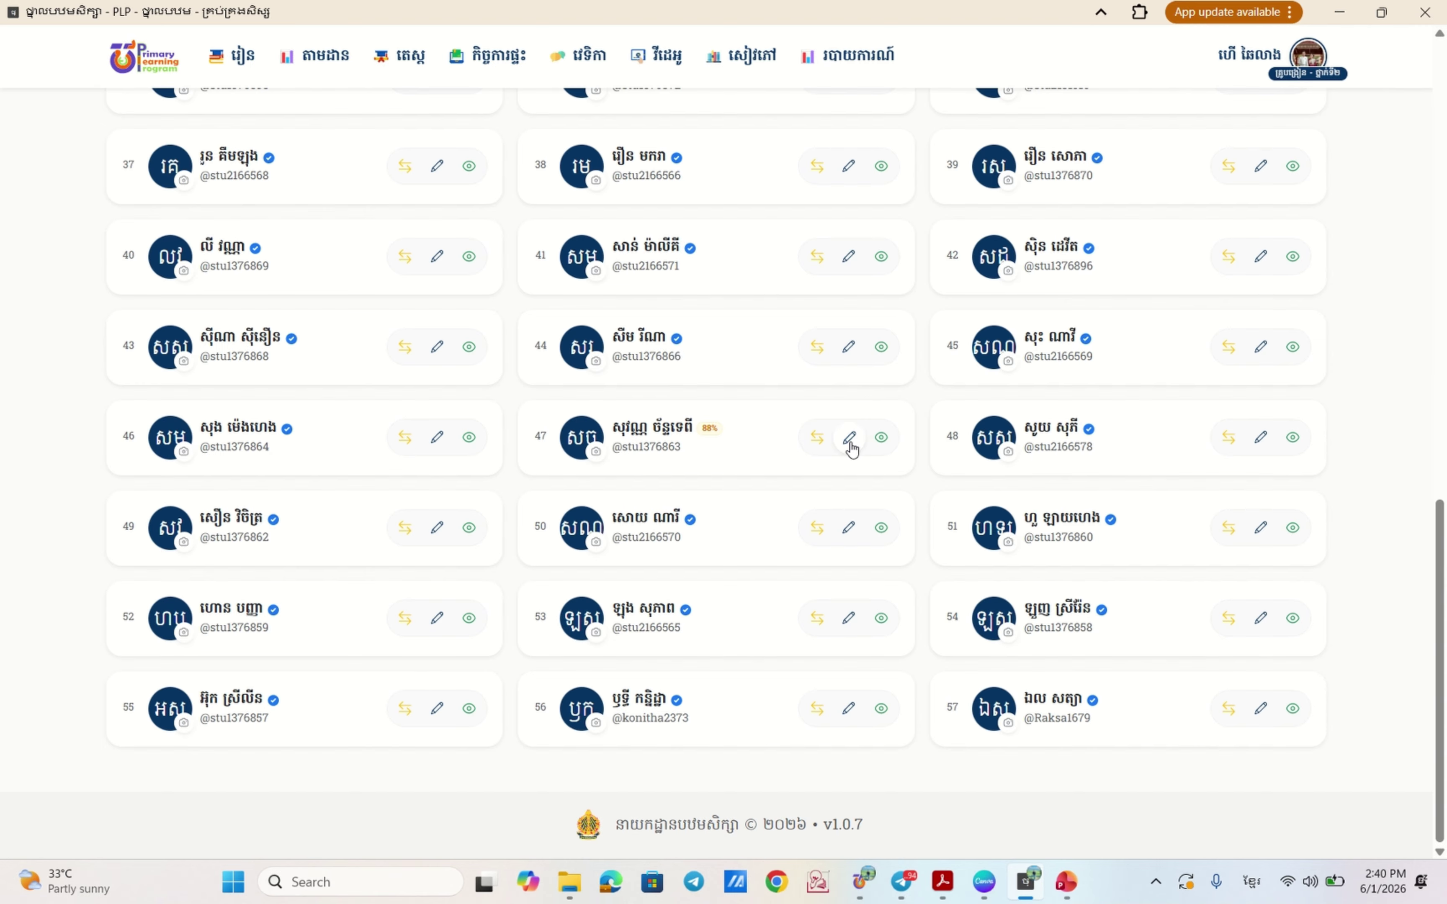
click(849, 438)
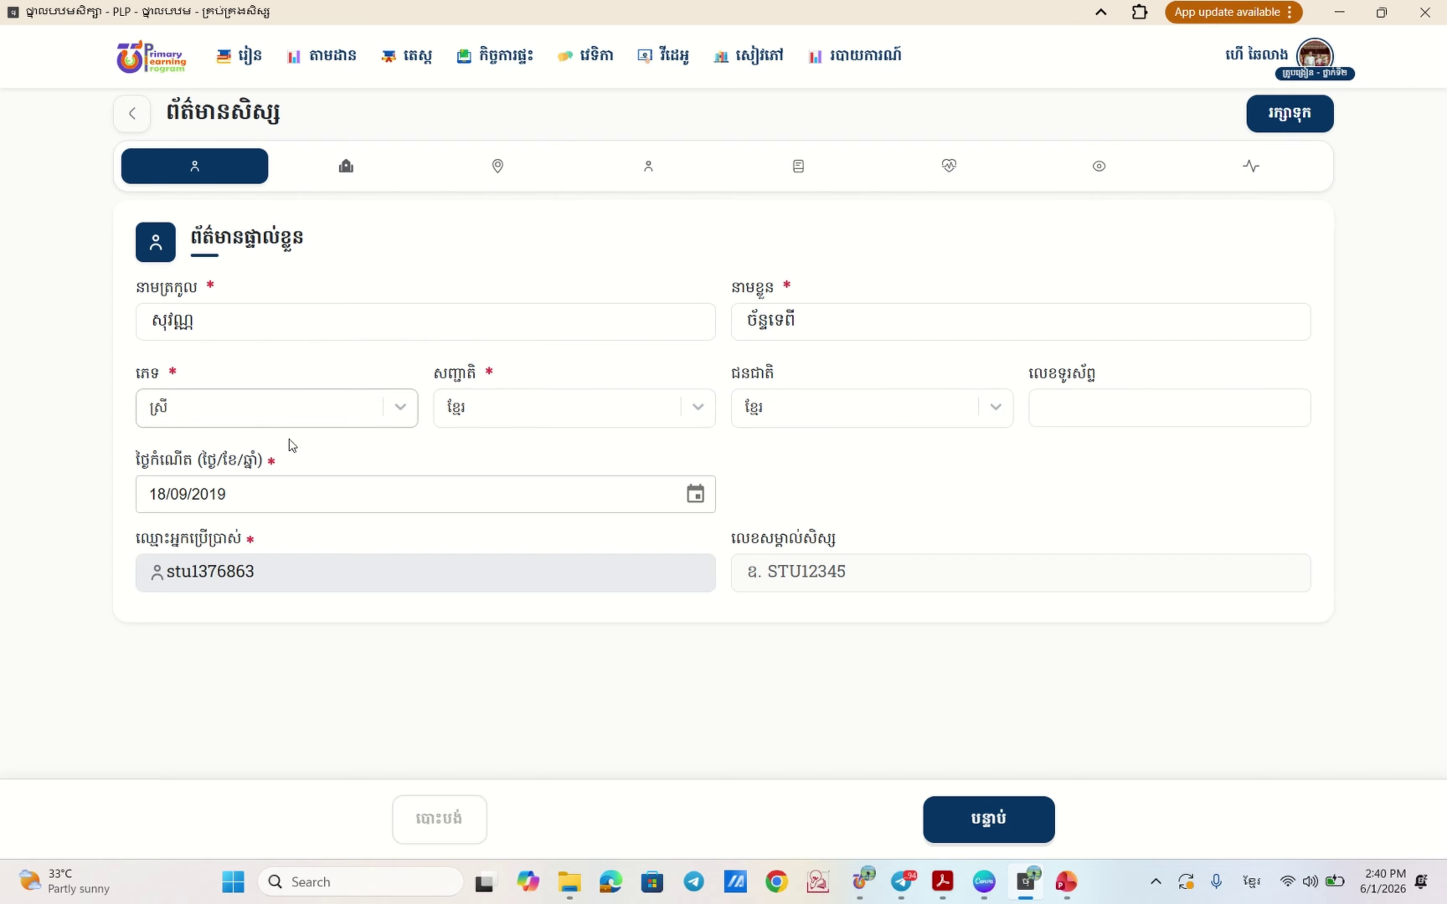
click(1068, 413)
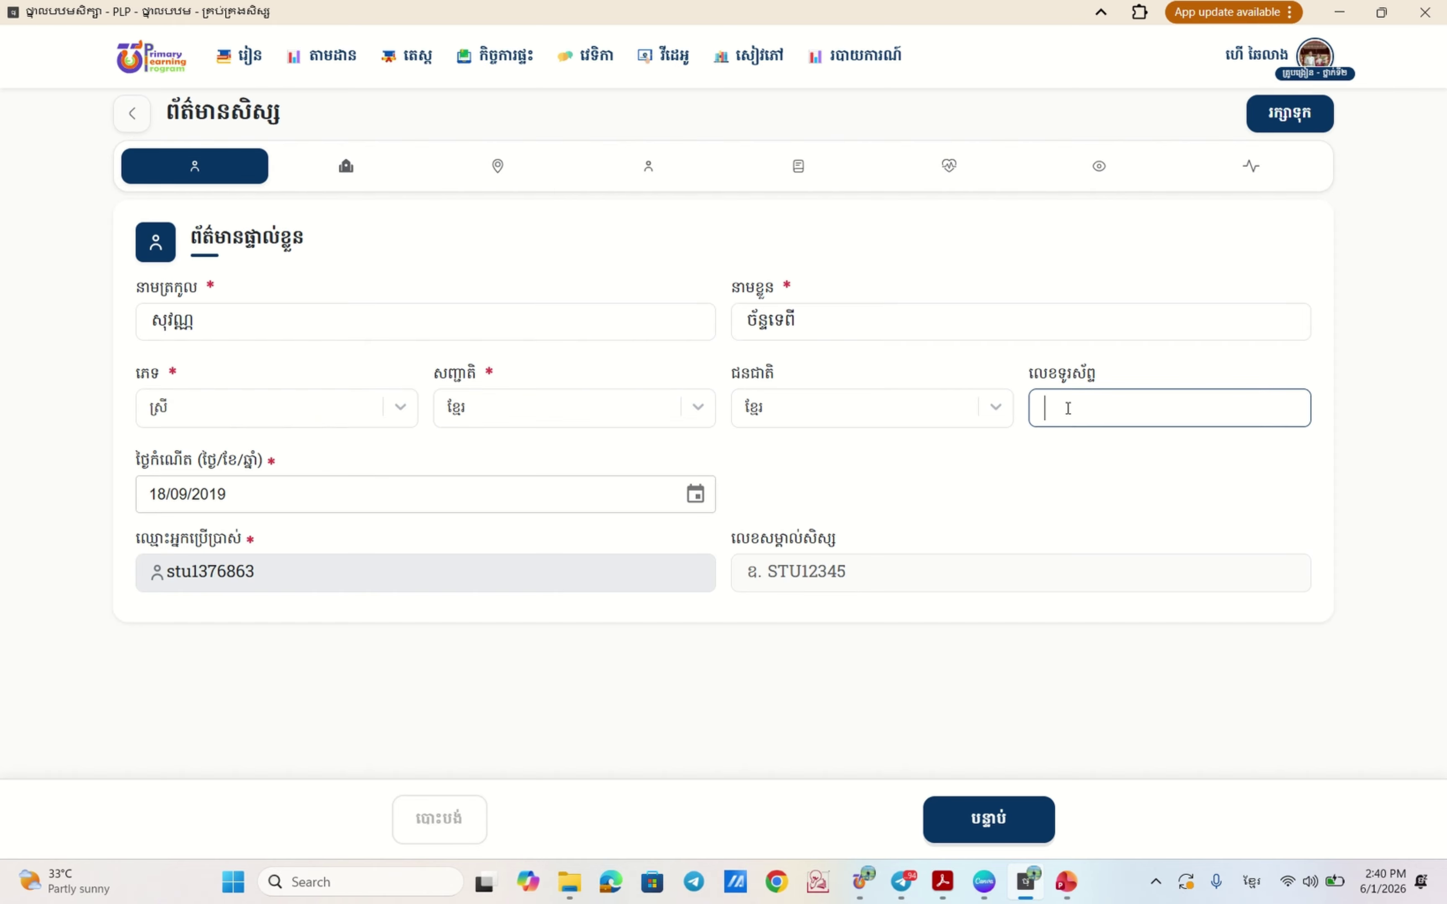
click(976, 820)
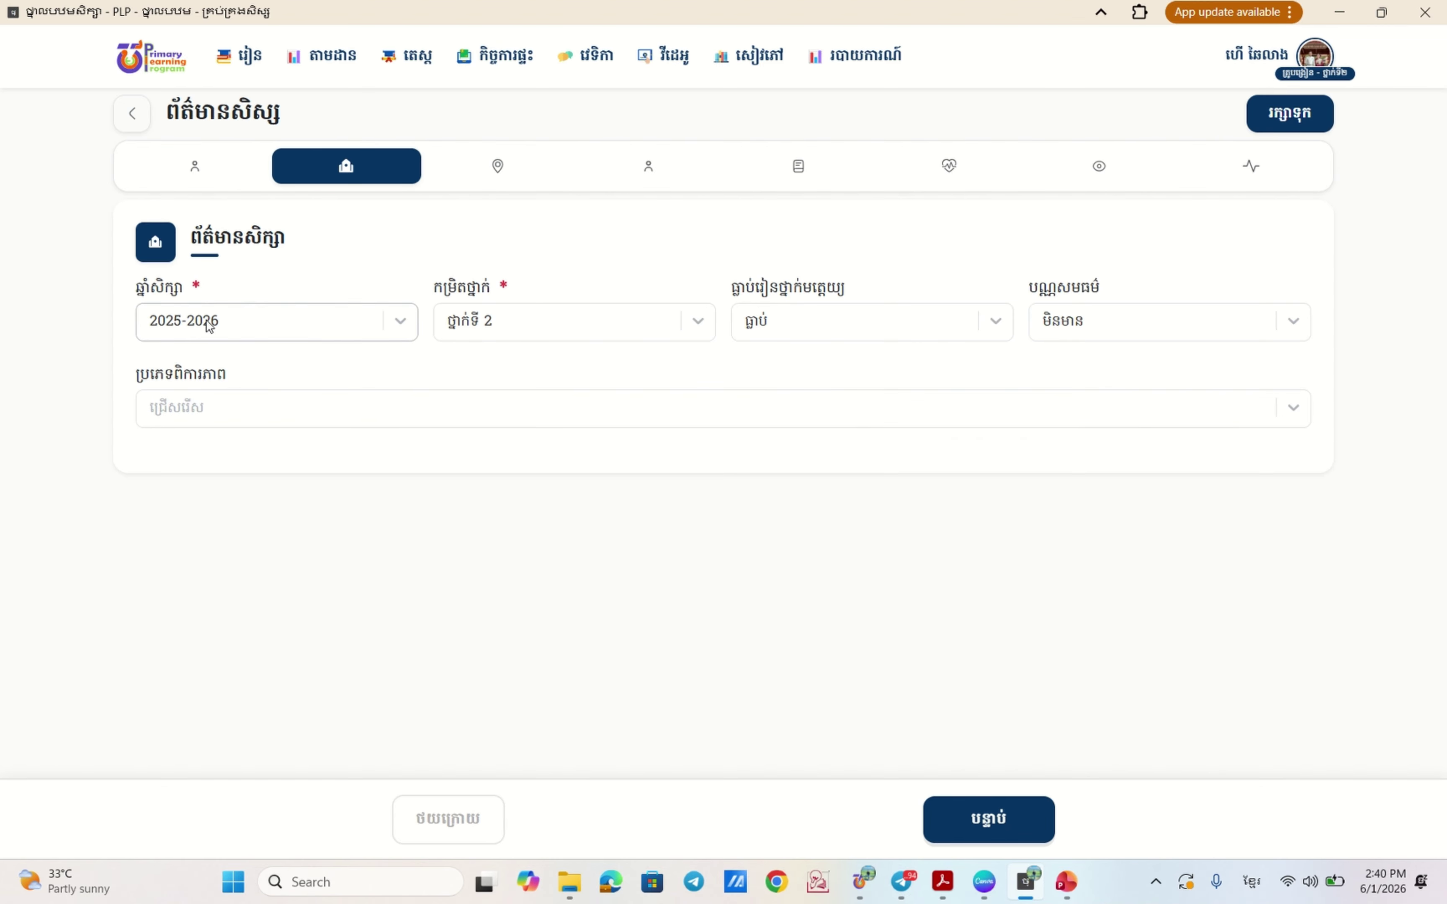
- Keep kindergarten as attended and equity card as none, set disability to មិនមានពិការភាព, then continue
click(994, 321)
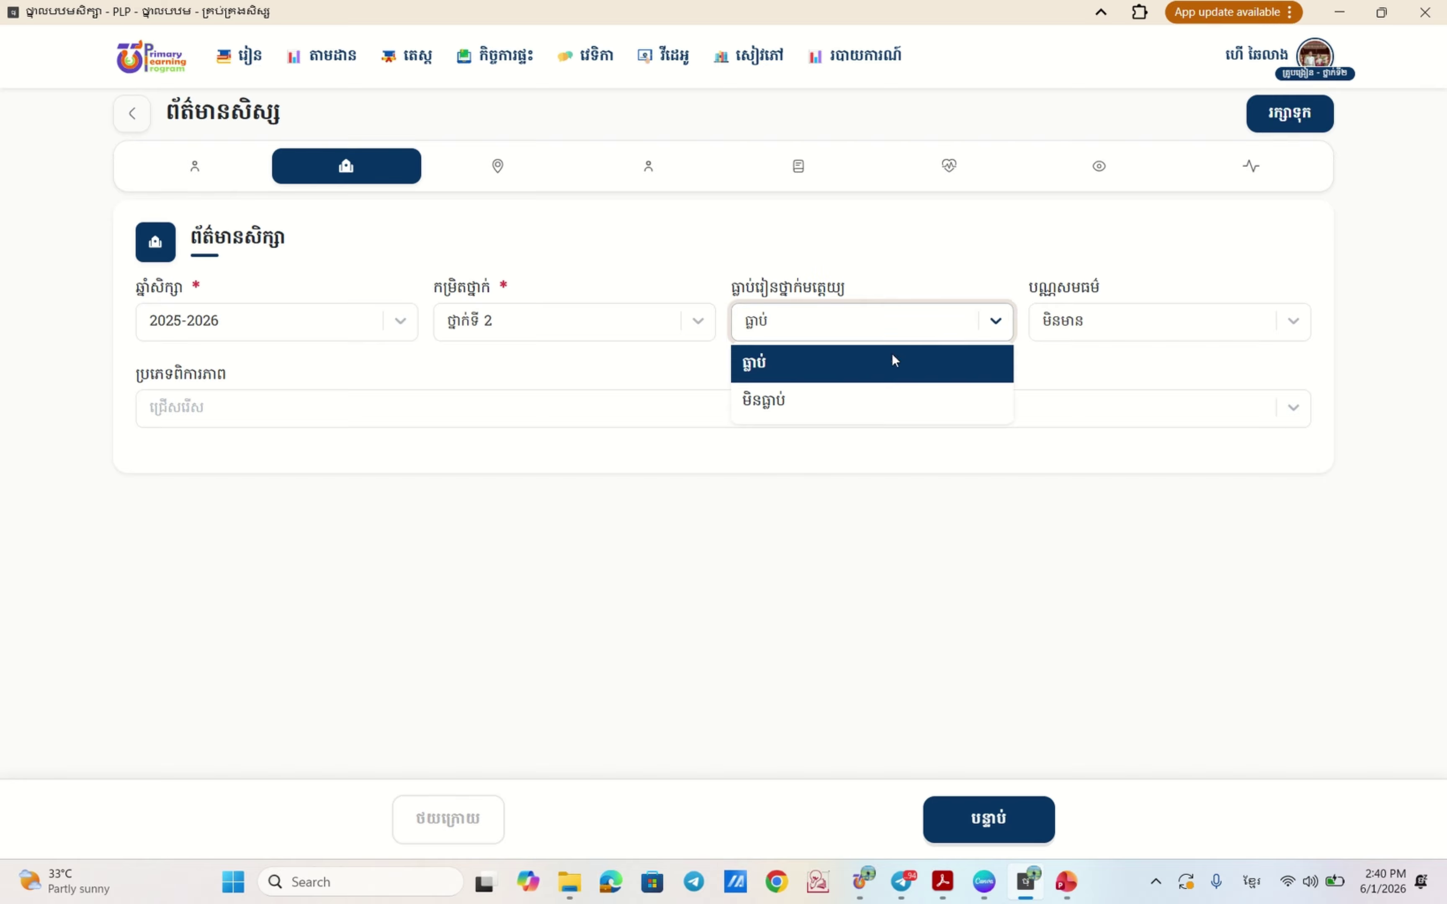
click(891, 363)
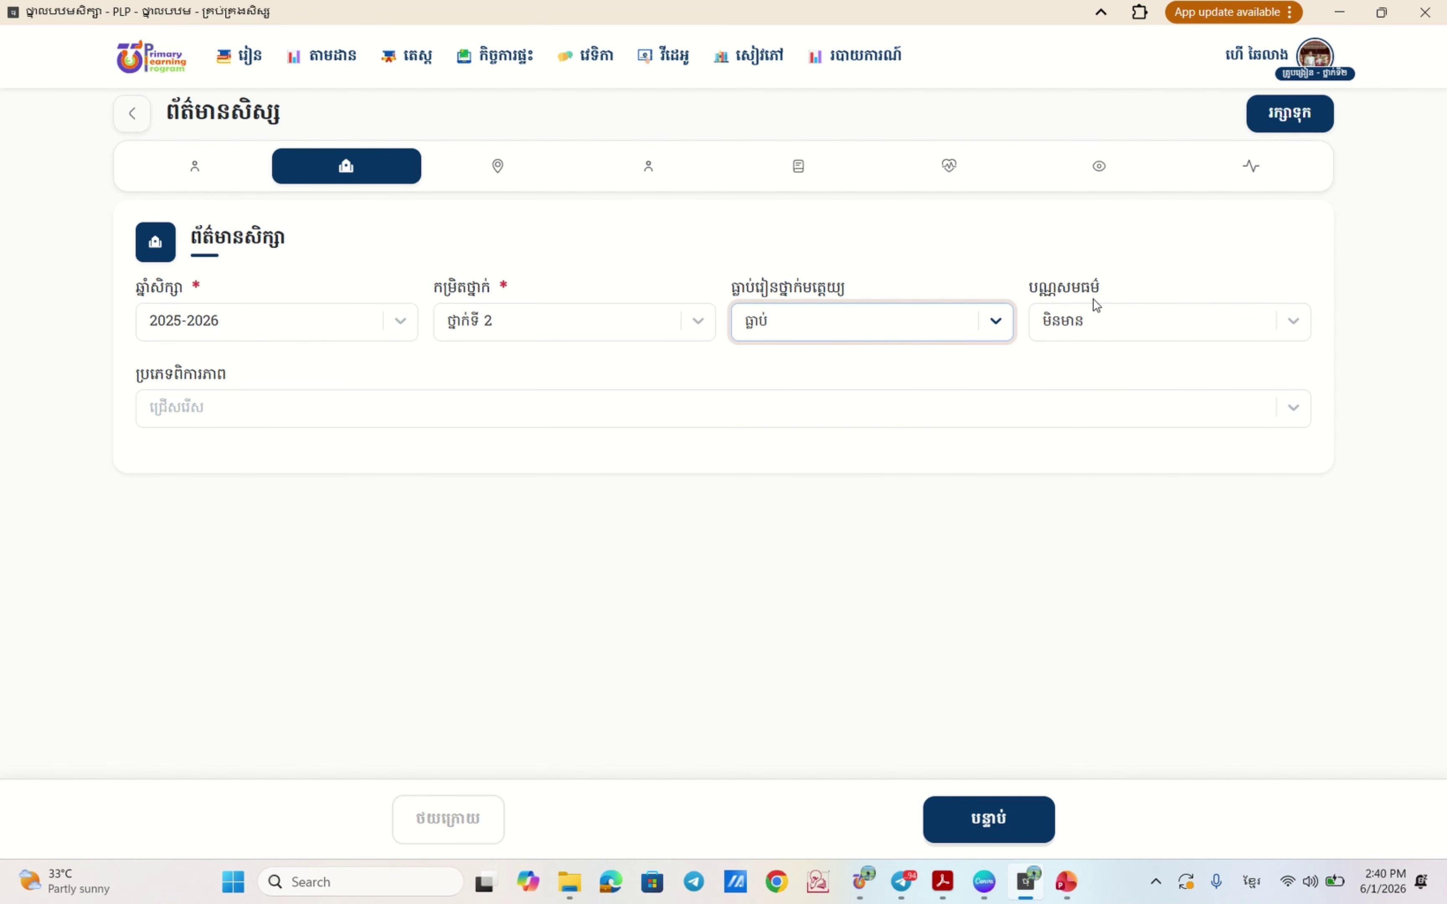
click(1285, 326)
click(1079, 363)
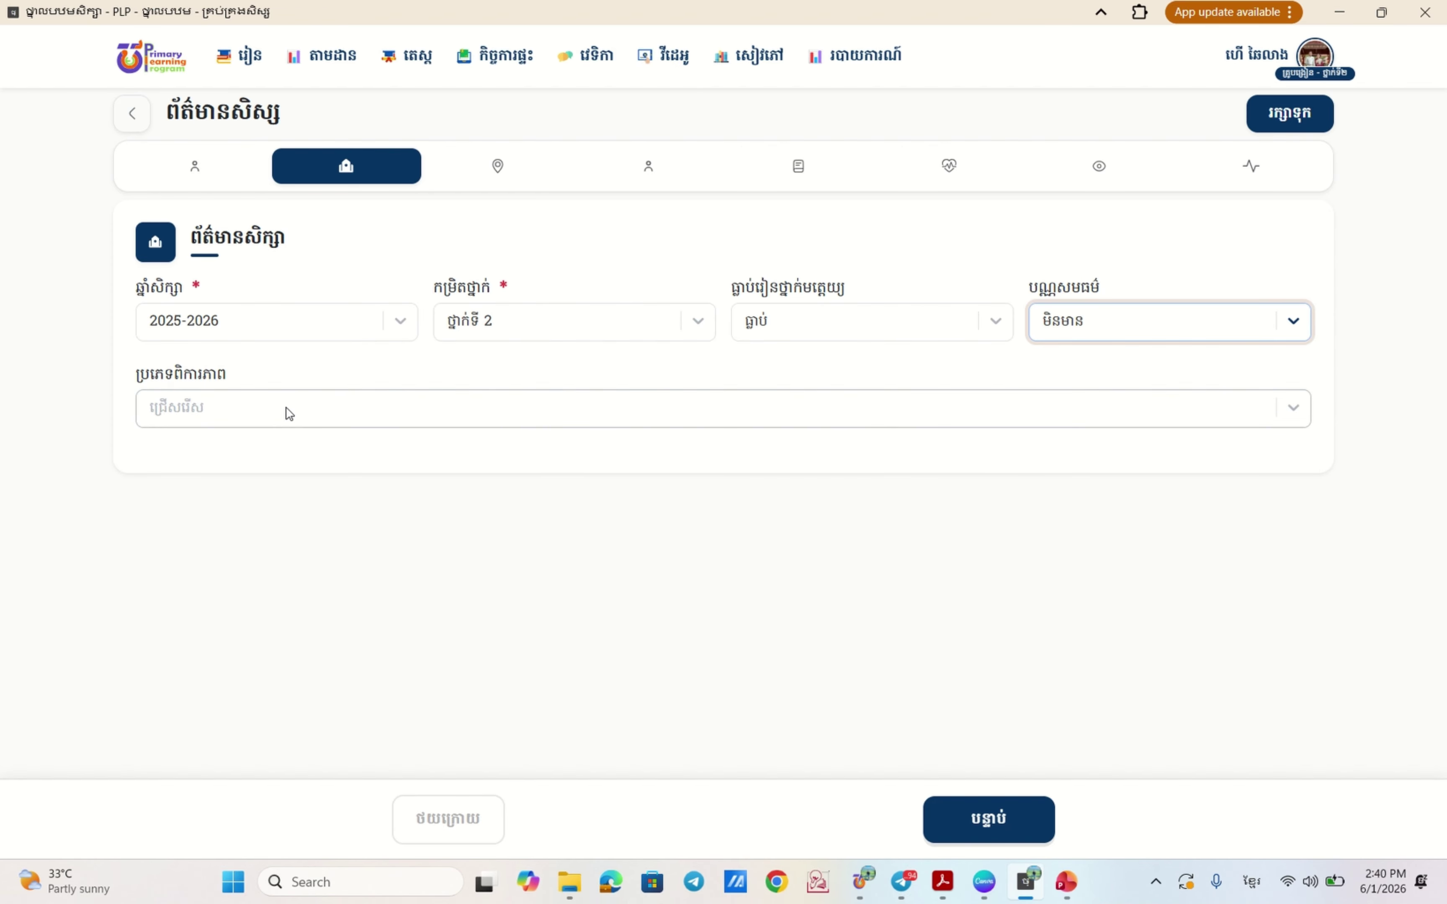
click(330, 419)
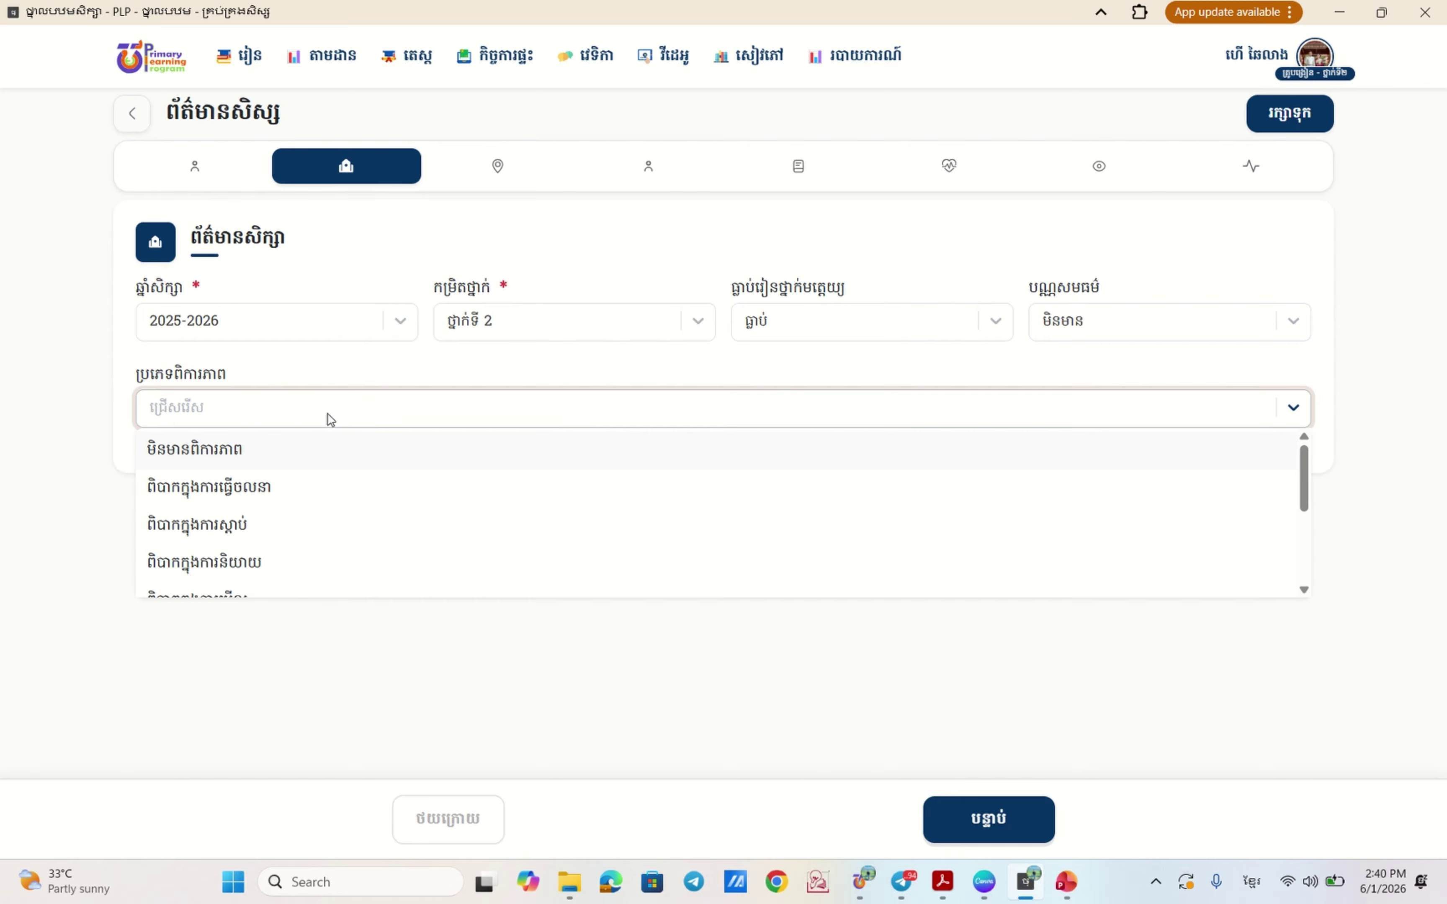
click(173, 451)
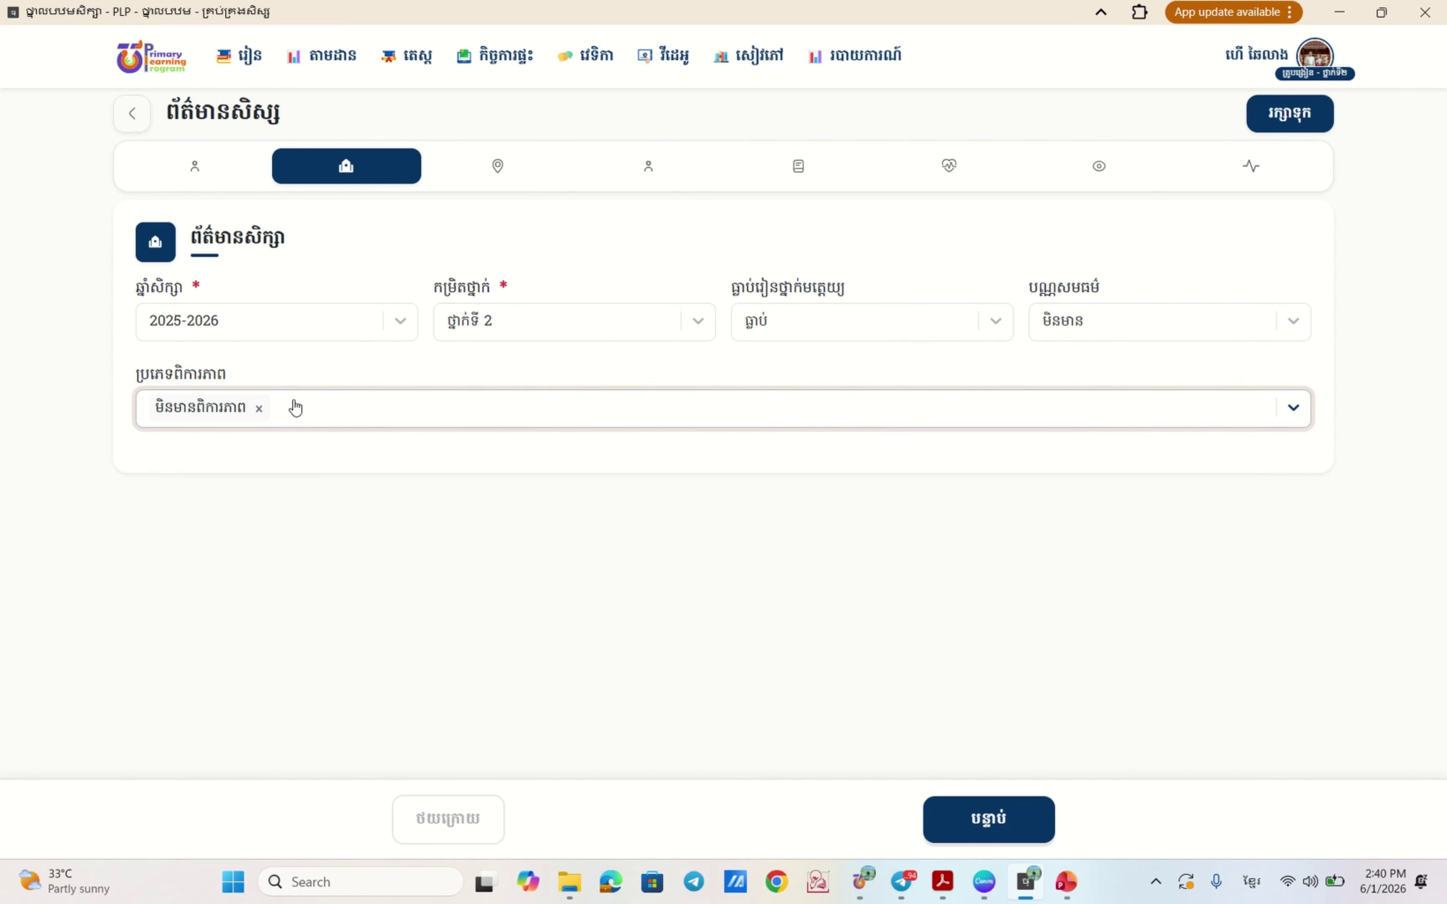
click(992, 818)
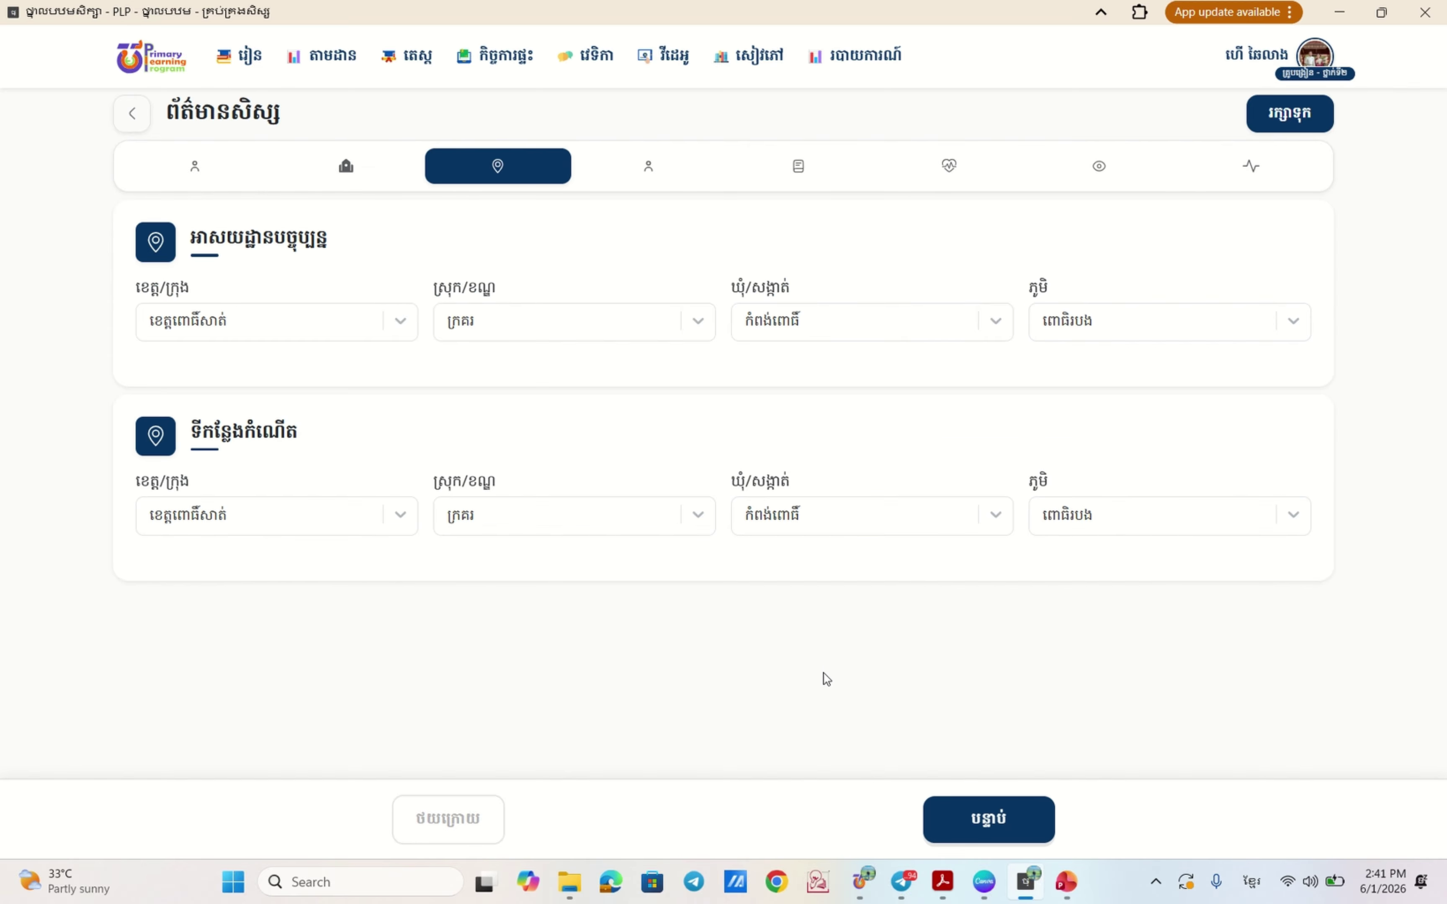
- On the guardian step, enter the parents' phone numbers, completing the mother's phone field
click(986, 822)
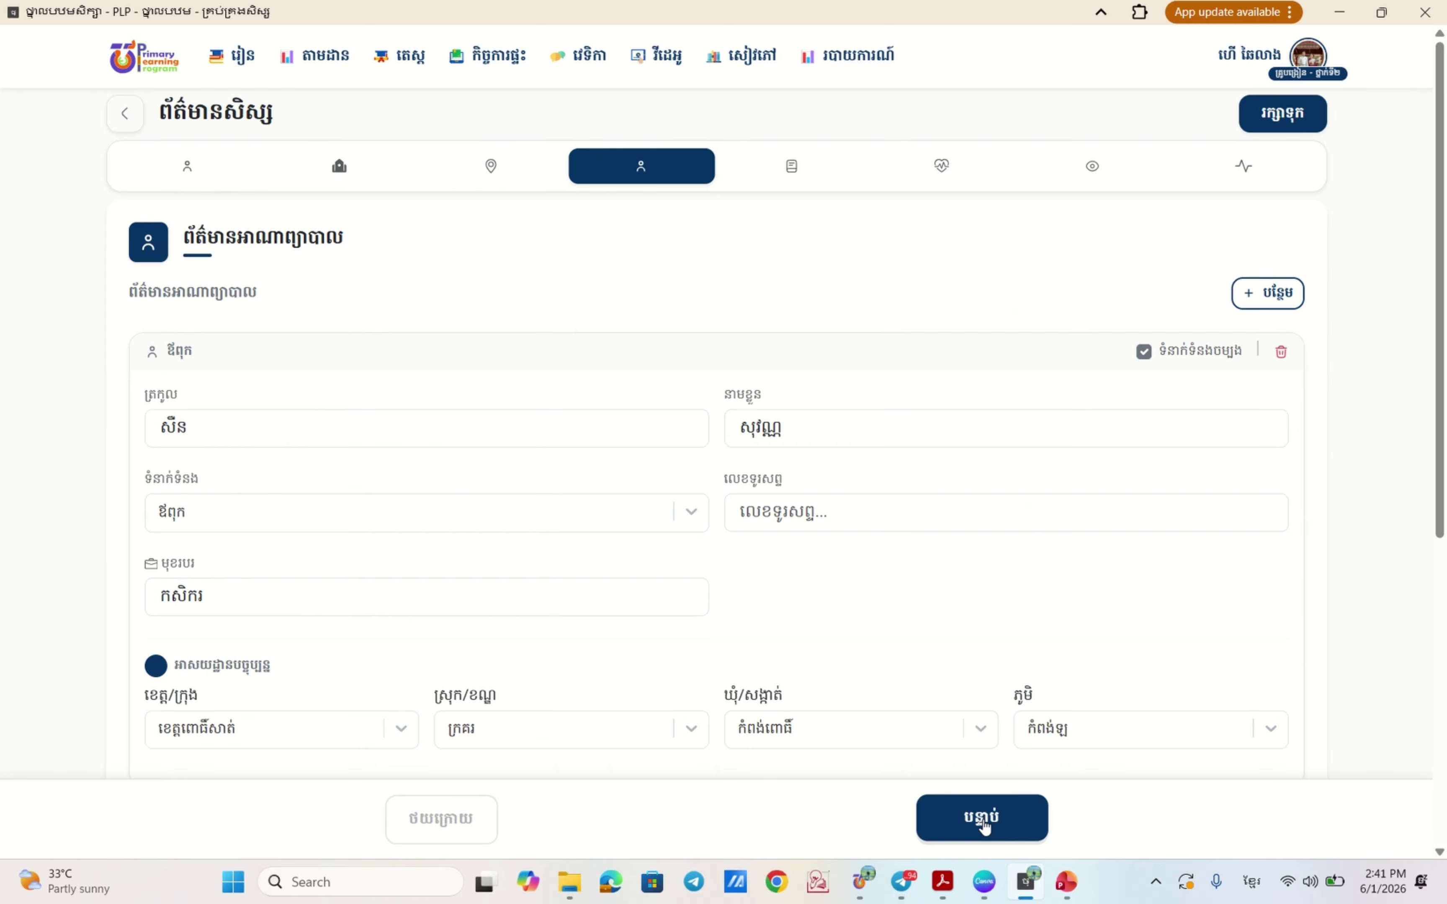
scroll(498, 485, down, 3)
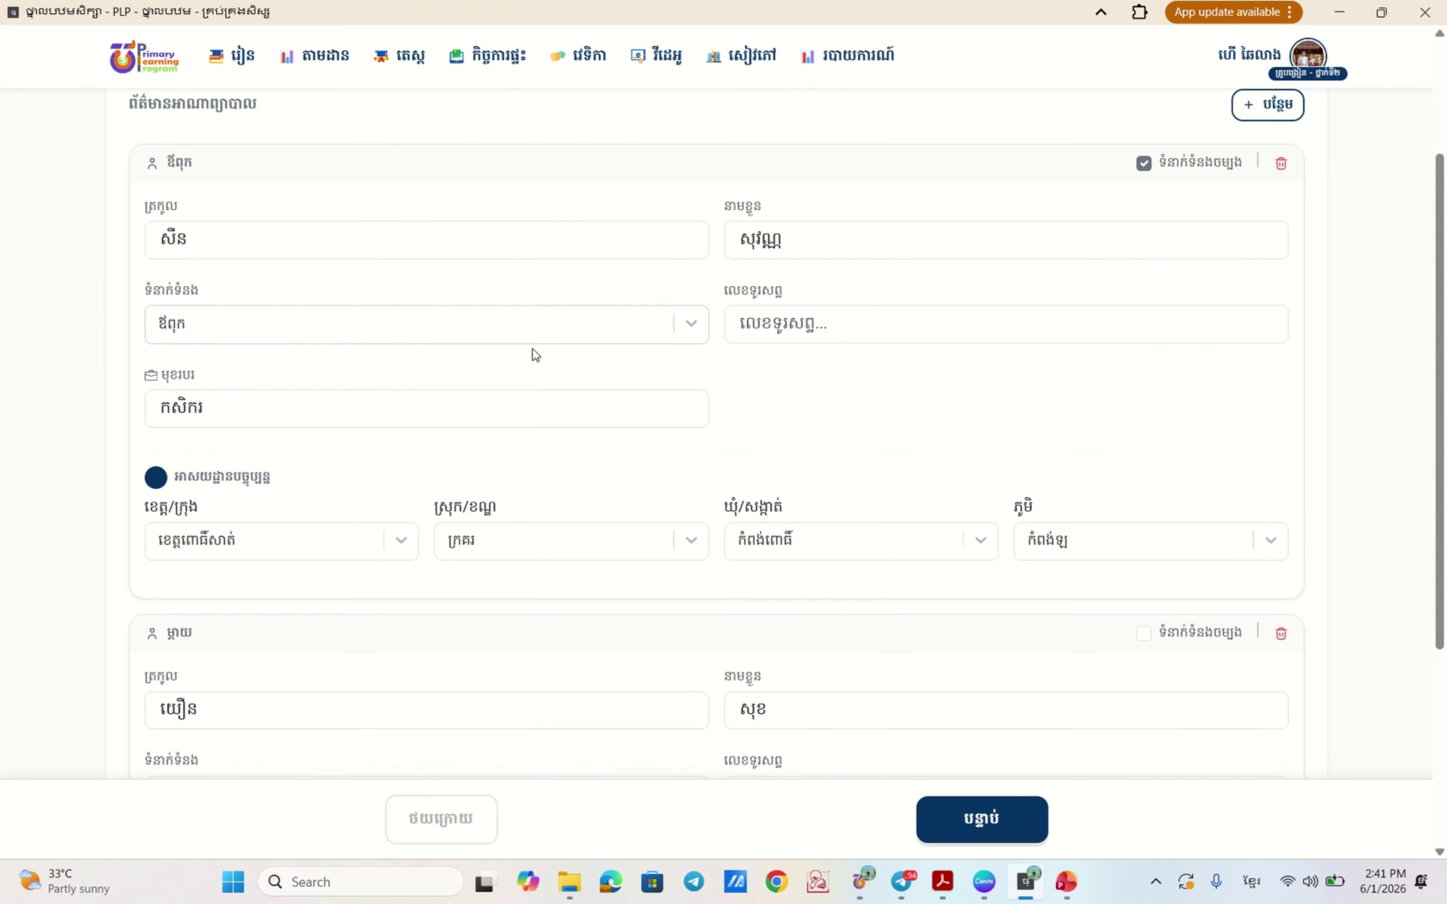
click(755, 324)
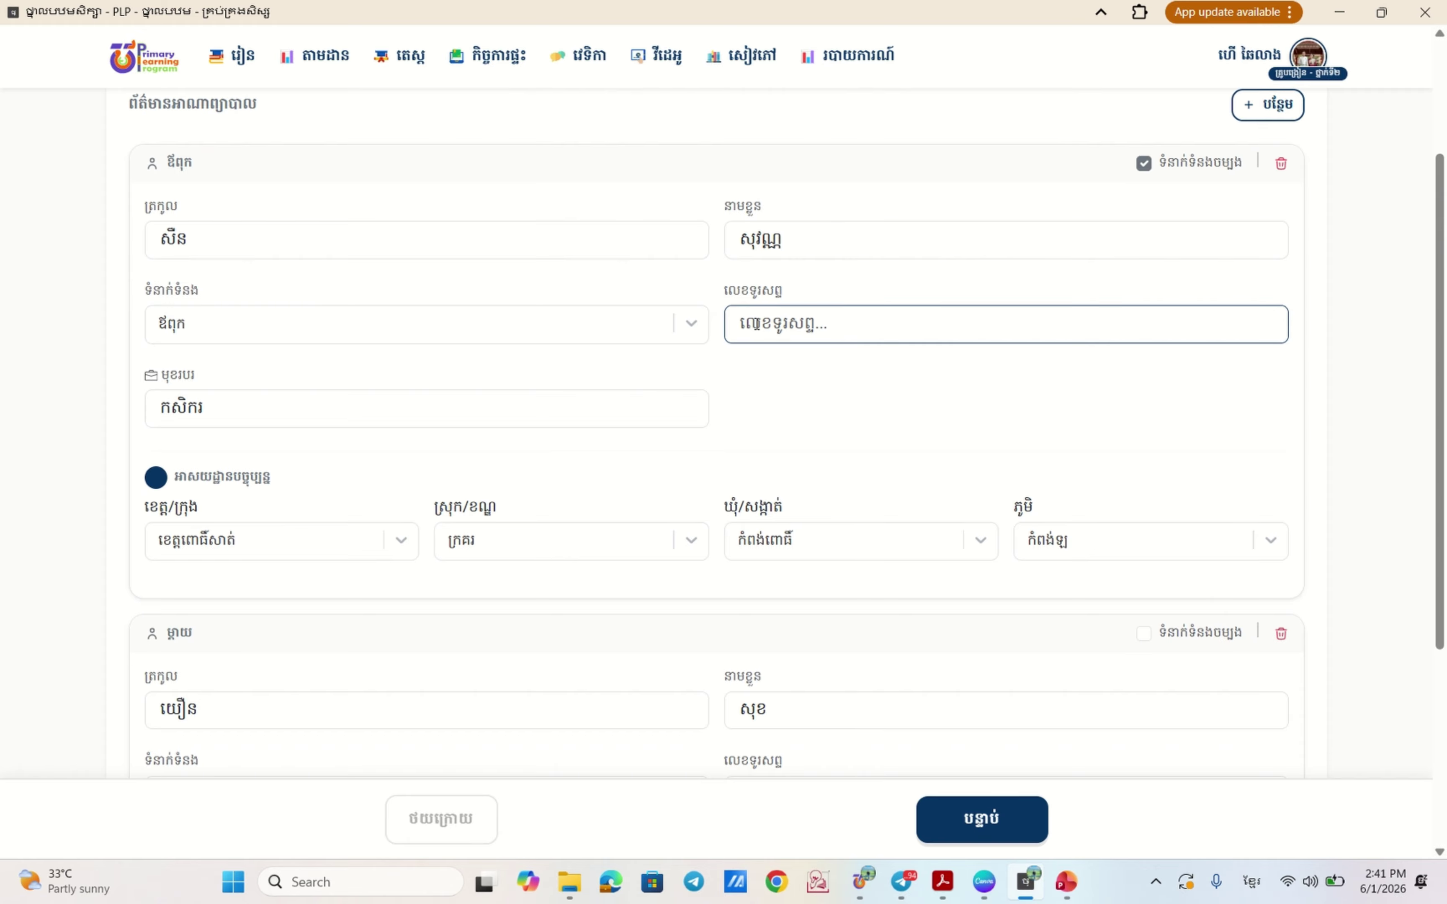
scroll(703, 357, down, 5)
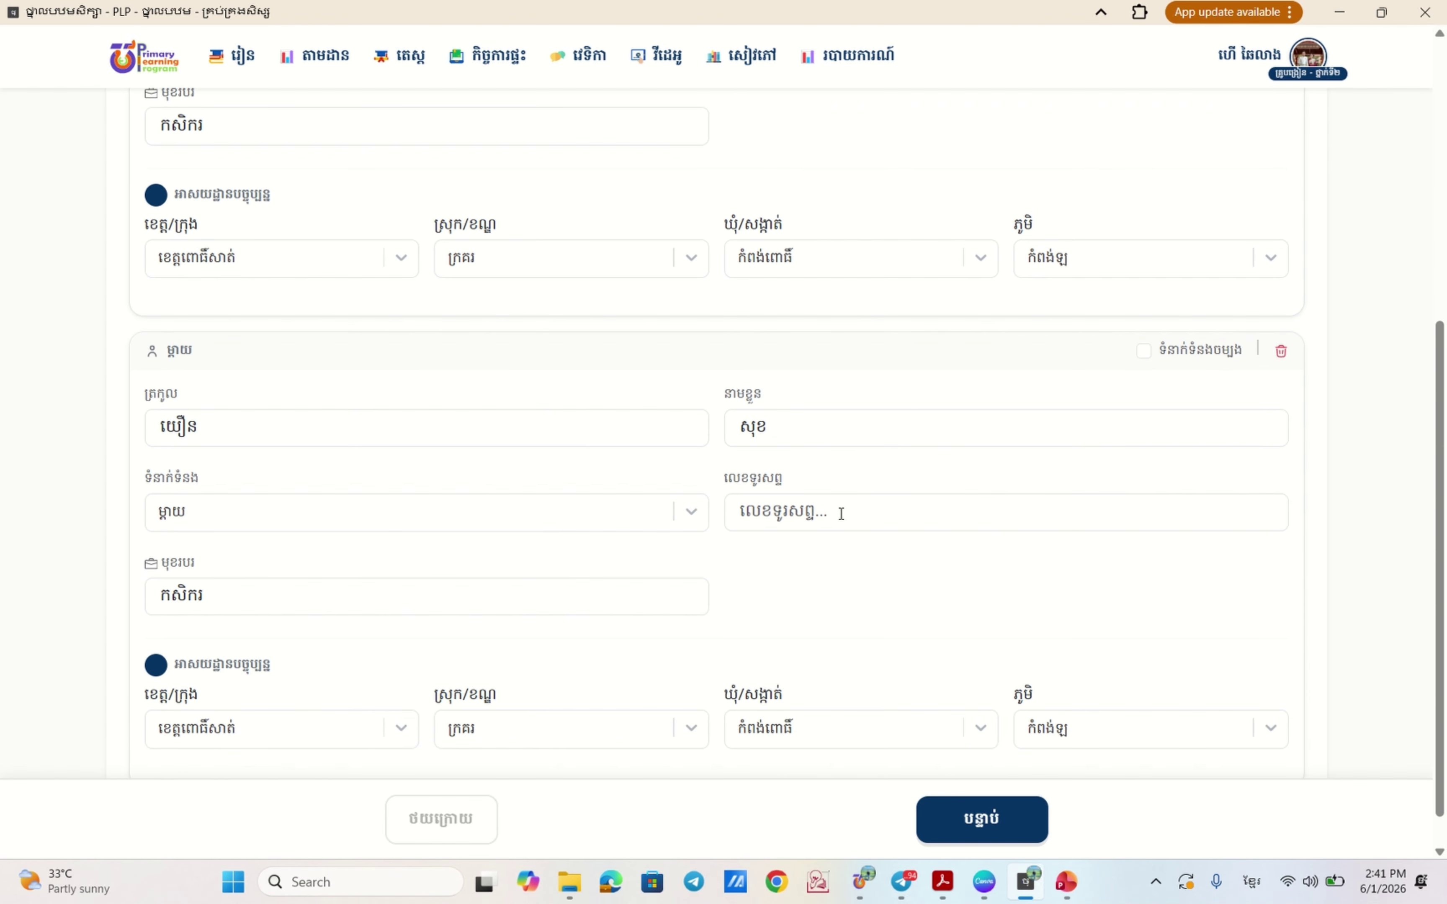
click(840, 514)
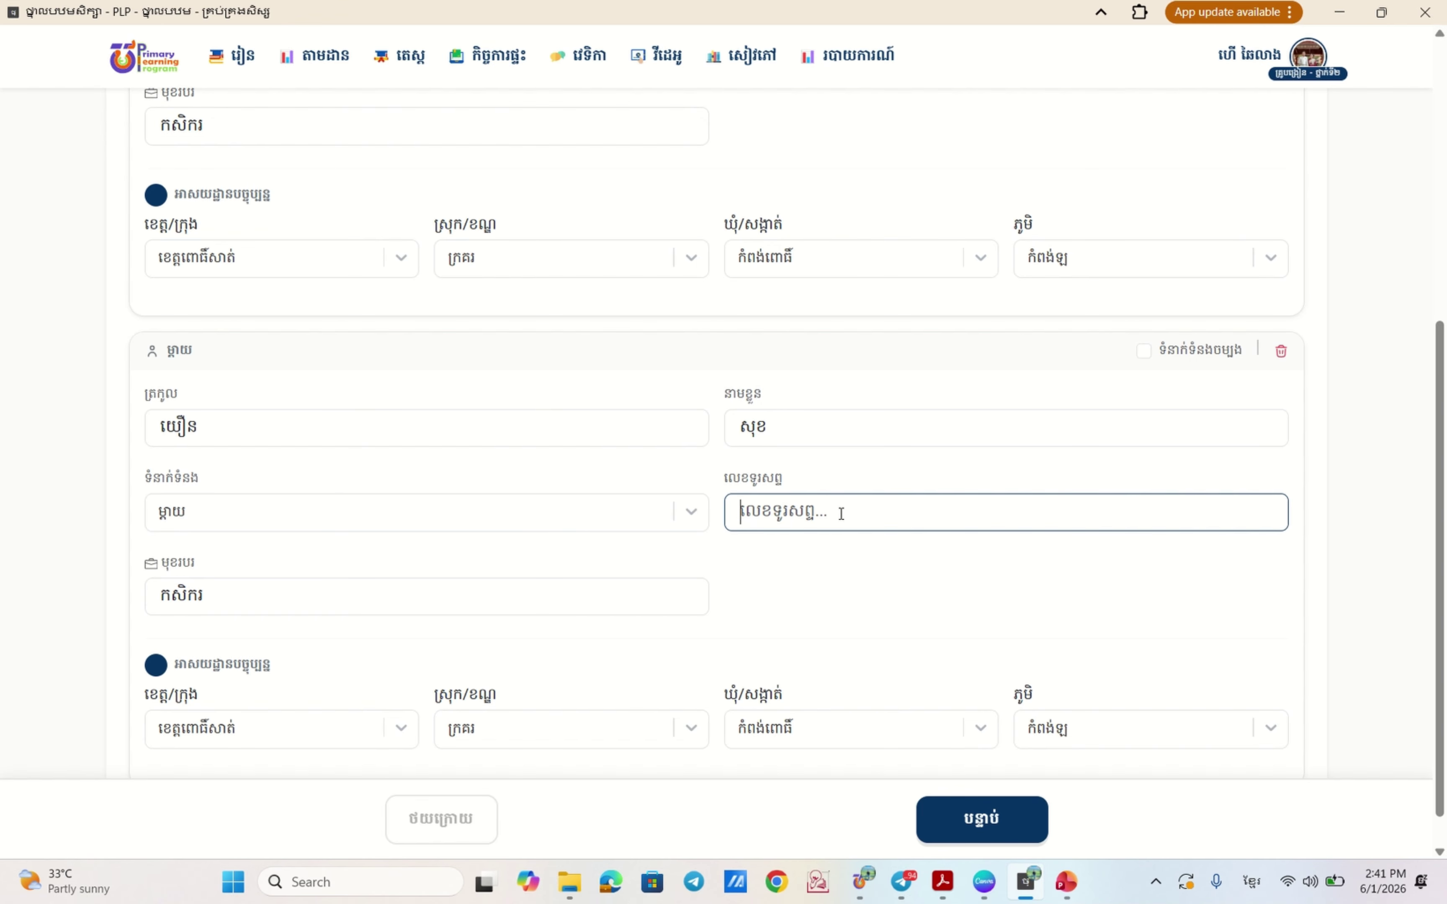
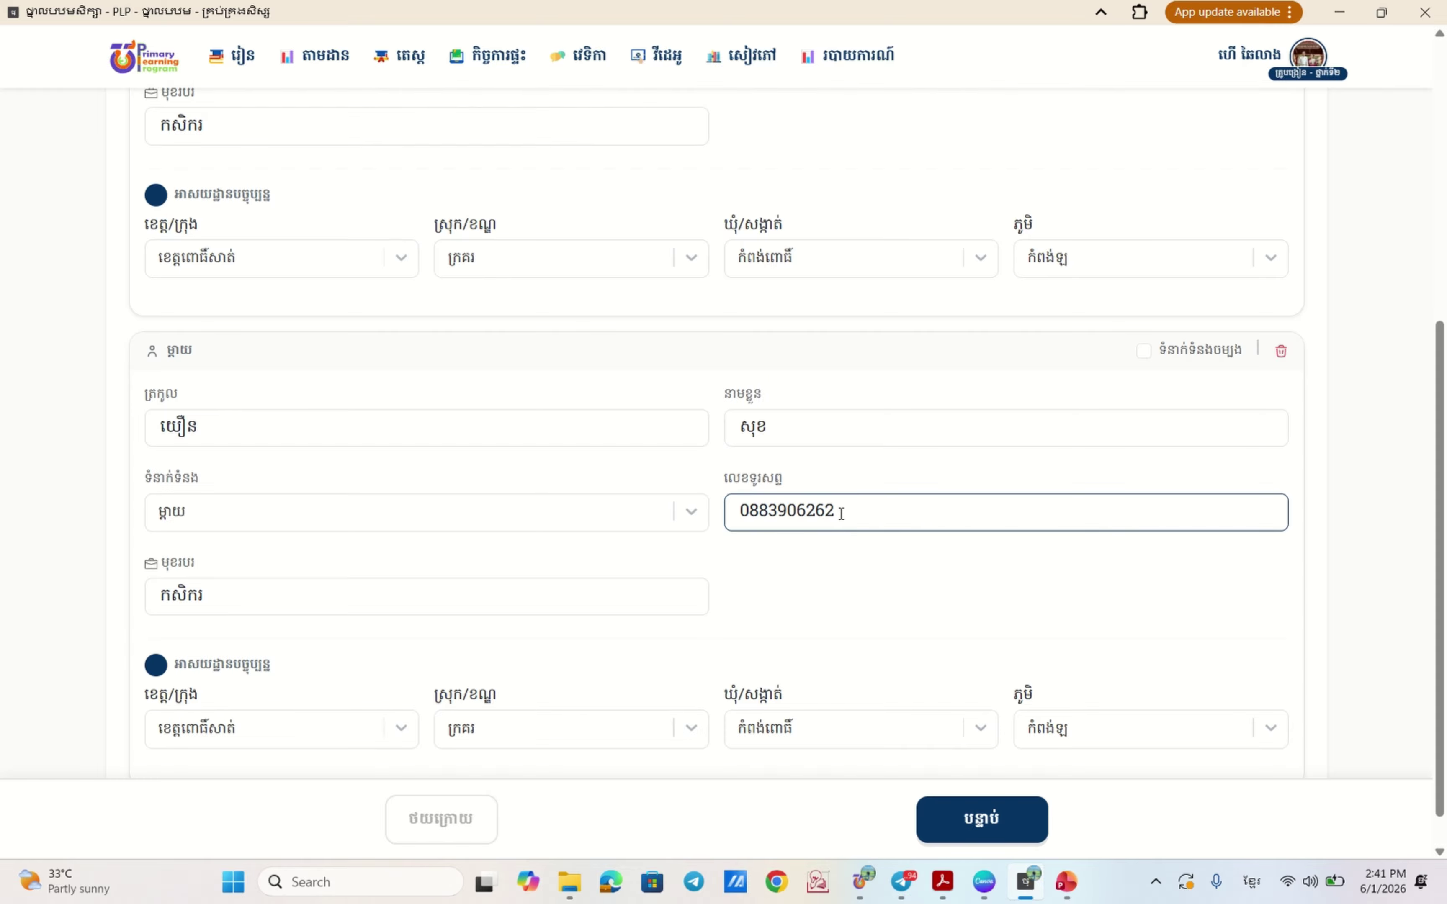
scroll(794, 553, down, 1)
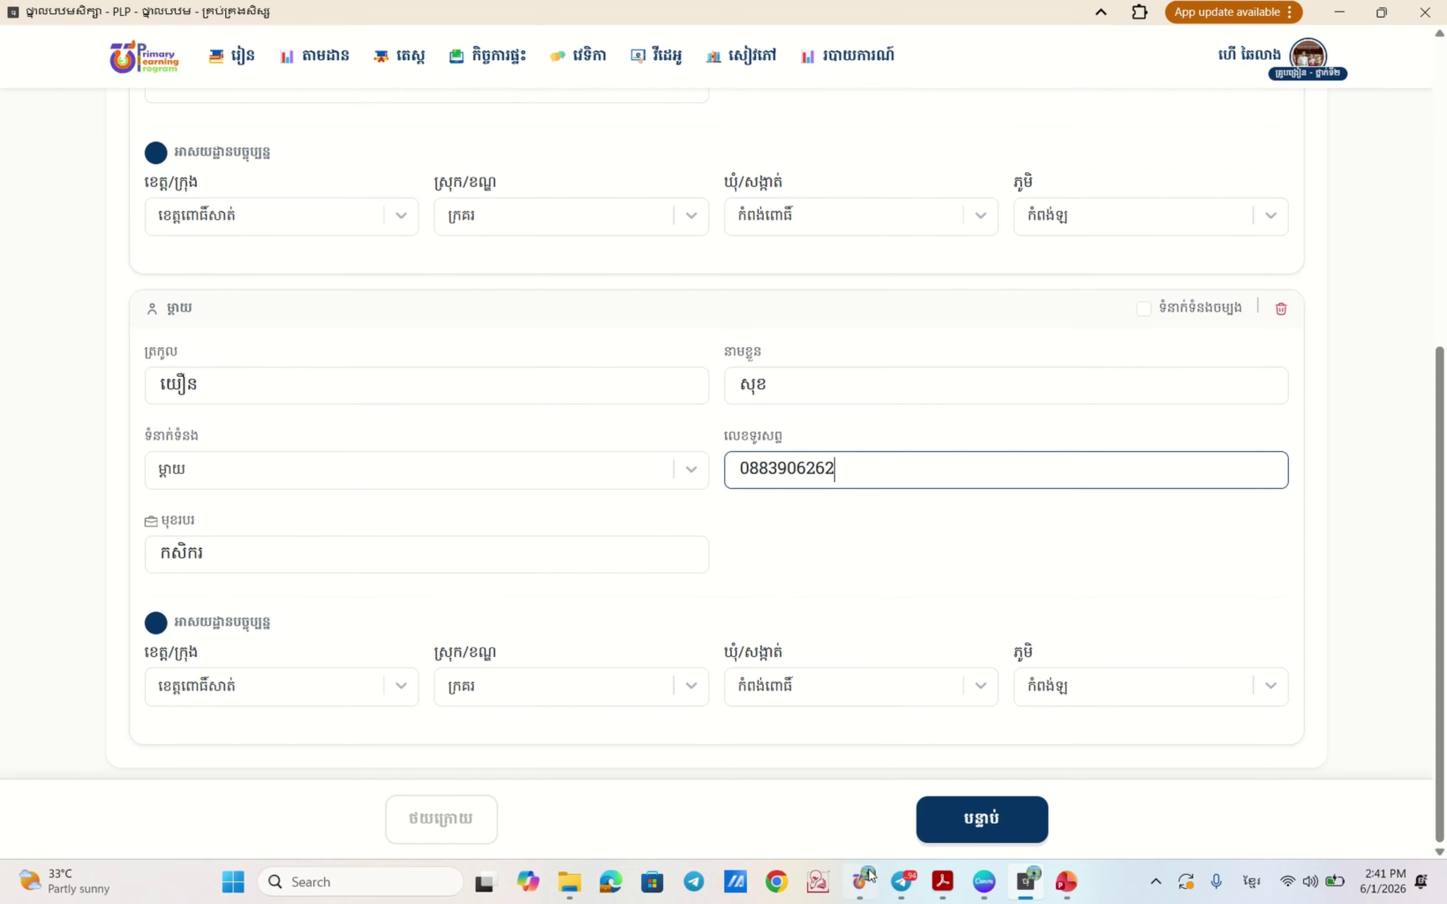
- Mark the maths kit as owned, status មាននៅឆ្នាំសិក្សាថ្មី, provider មាតាបិតាទិញឱ្យ, and review the 14 textbooks
click(993, 820)
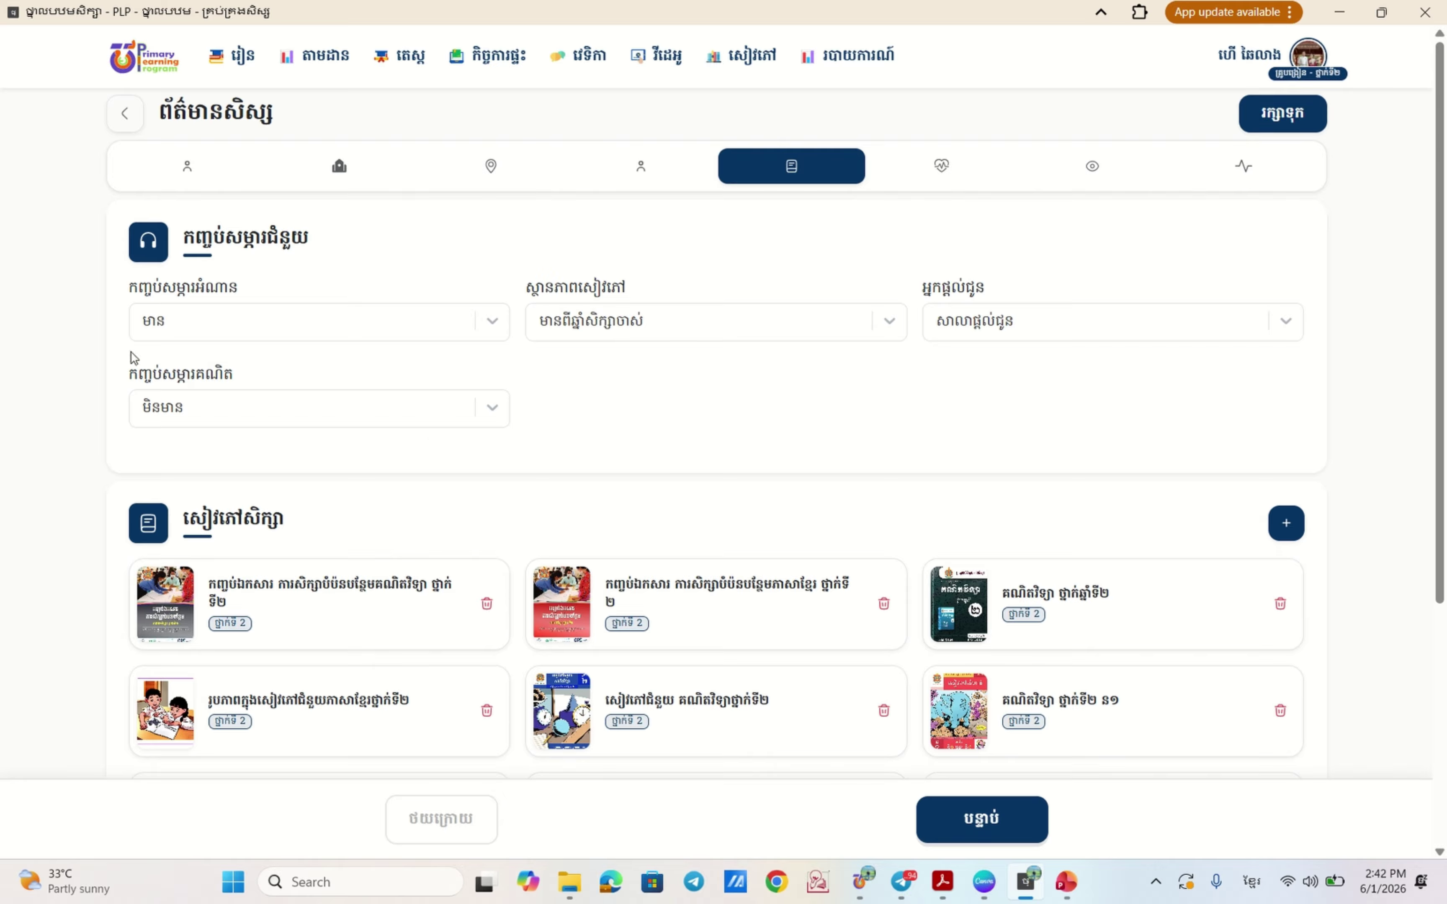
click(504, 408)
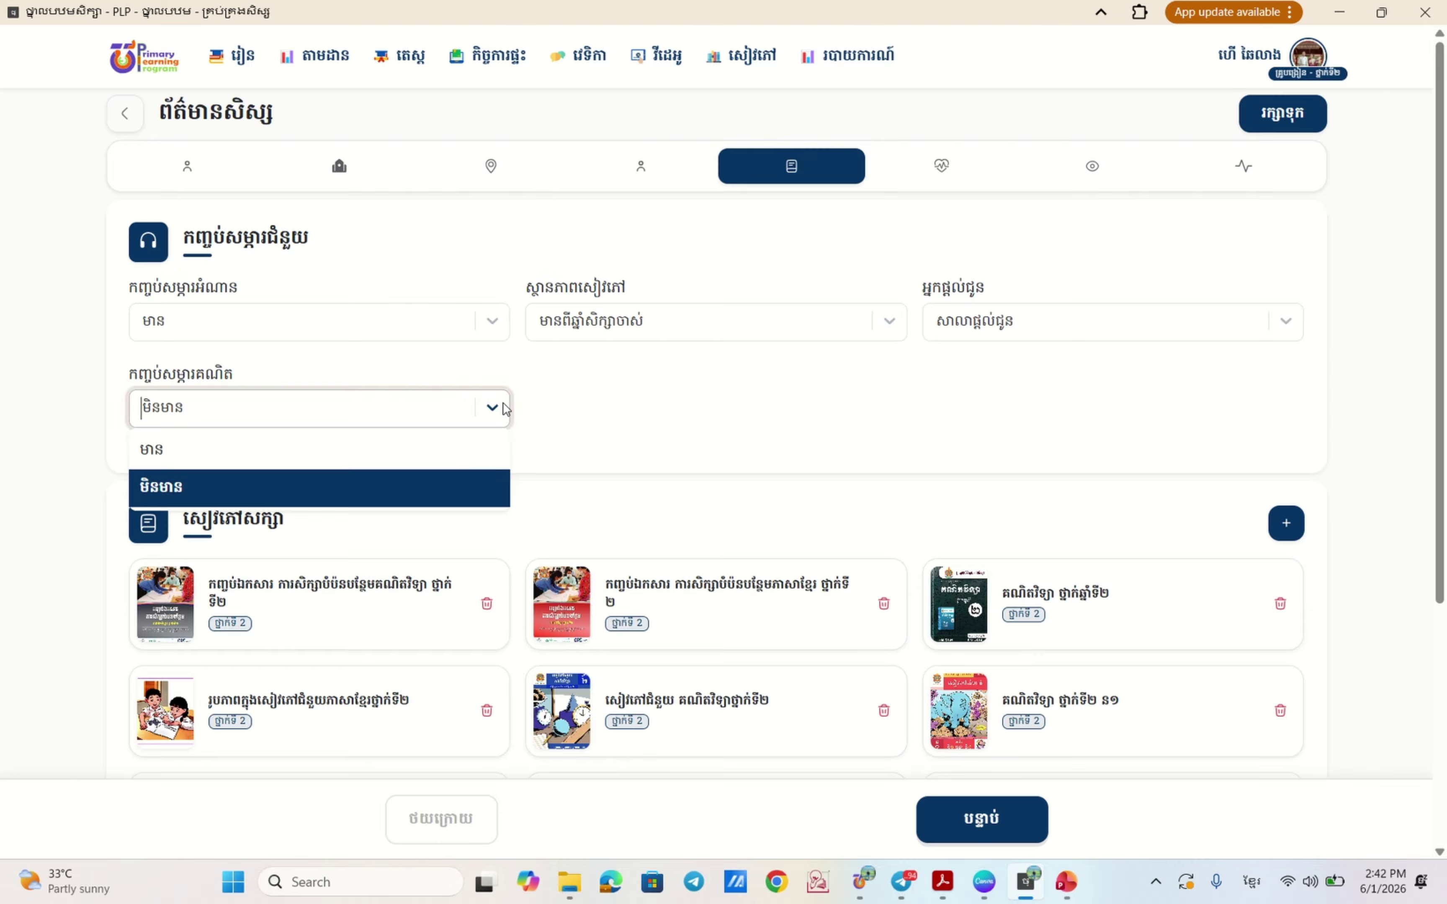
click(252, 454)
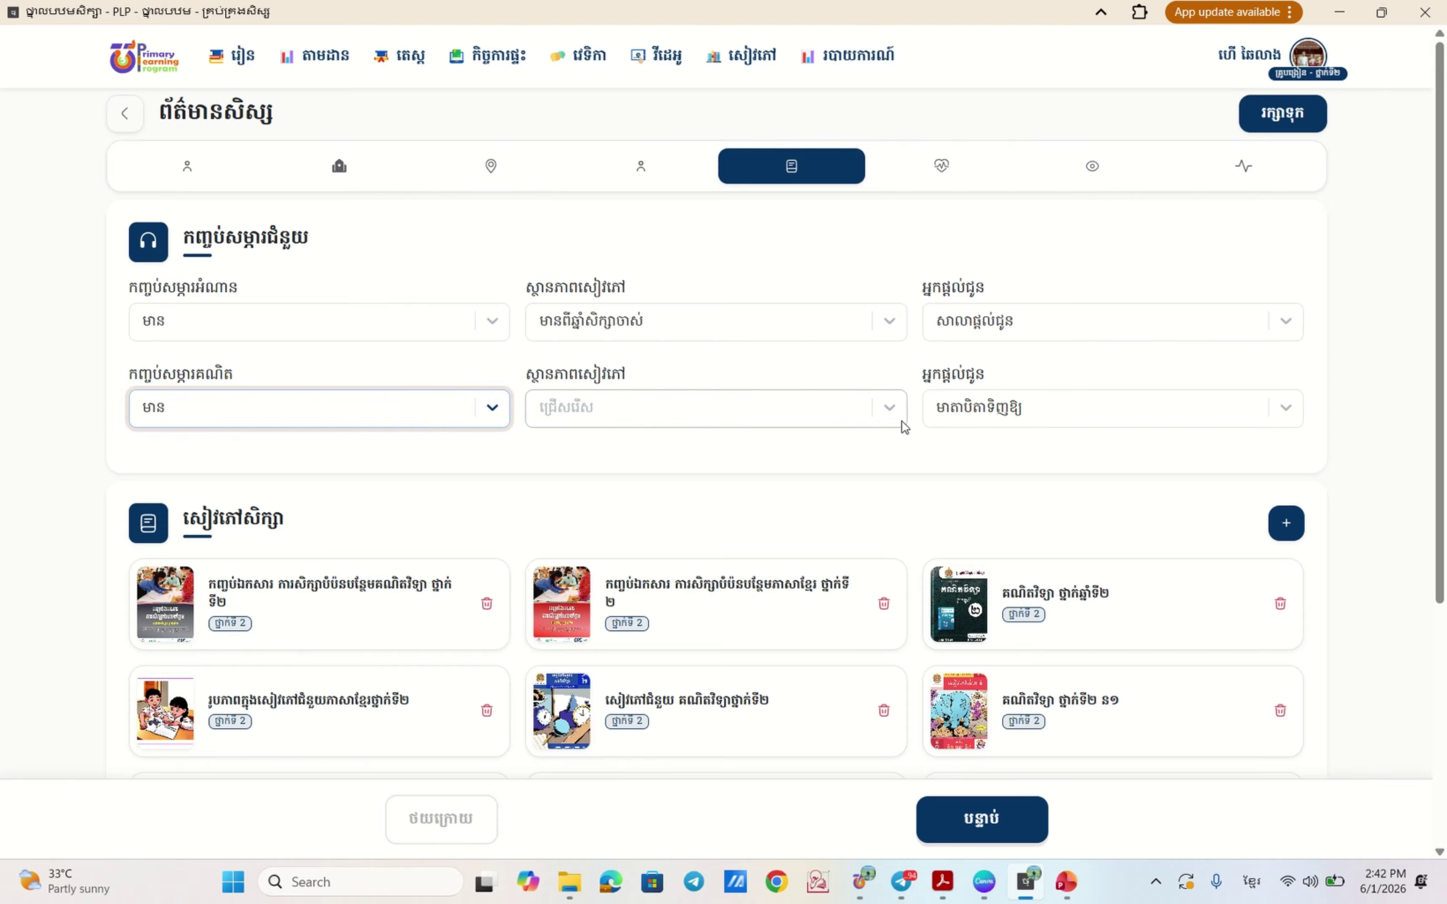
click(878, 423)
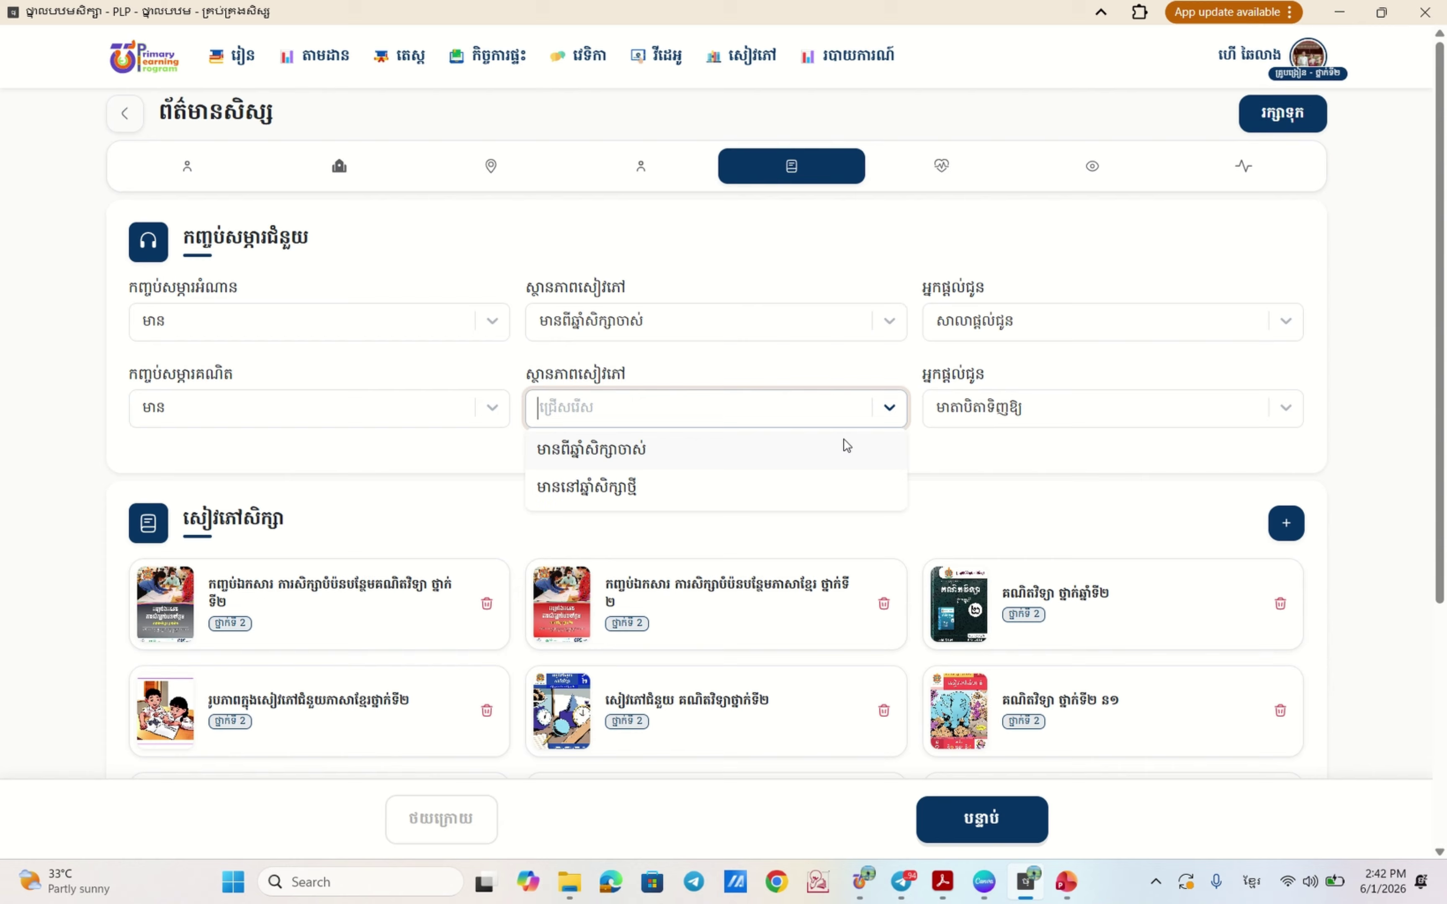
click(592, 487)
click(1099, 411)
click(1015, 457)
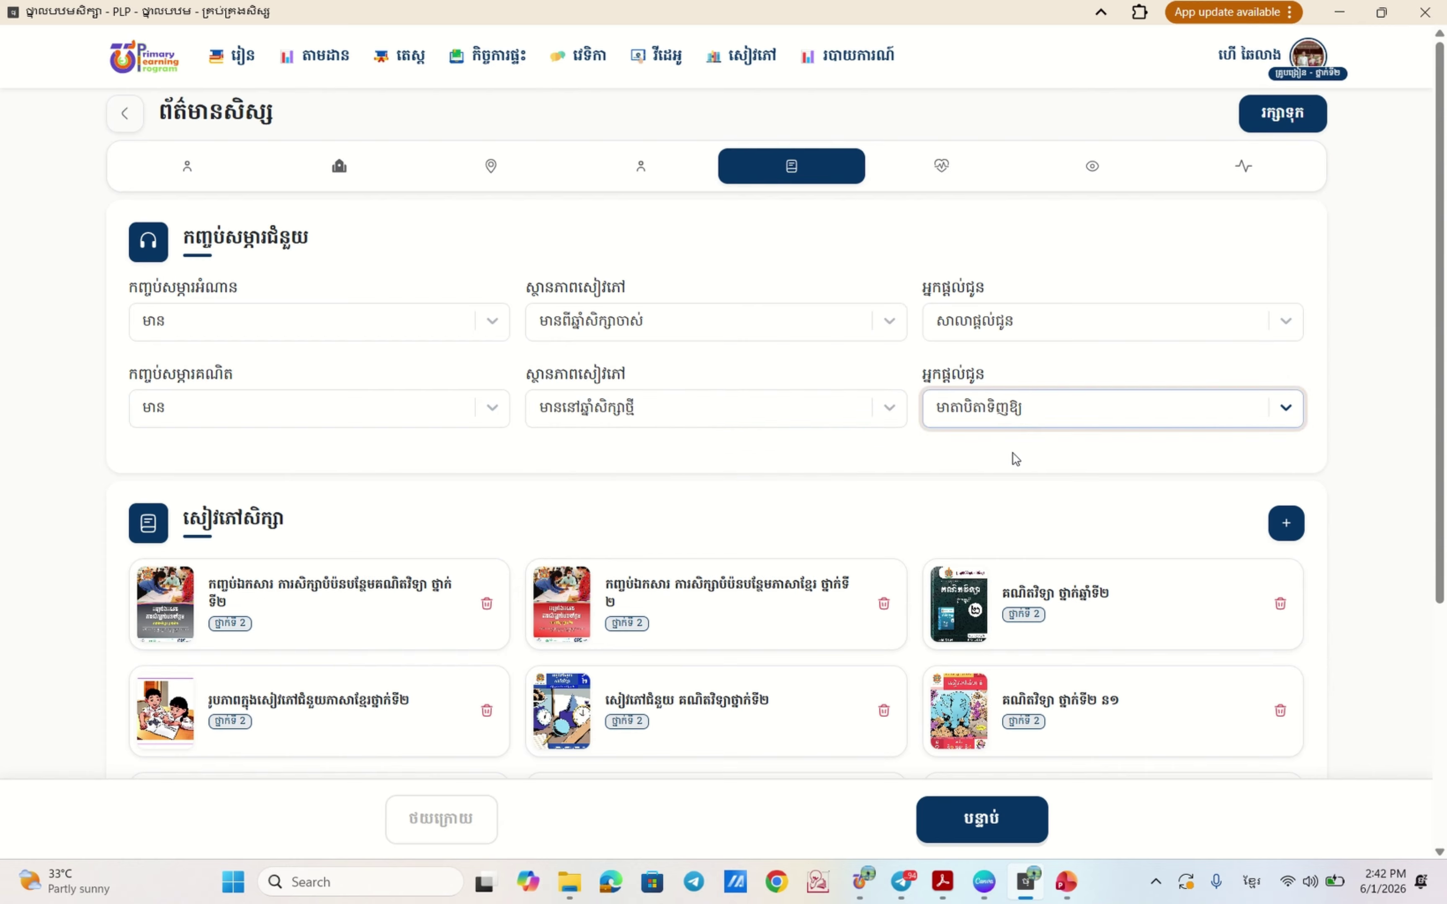
scroll(1059, 515, down, 5)
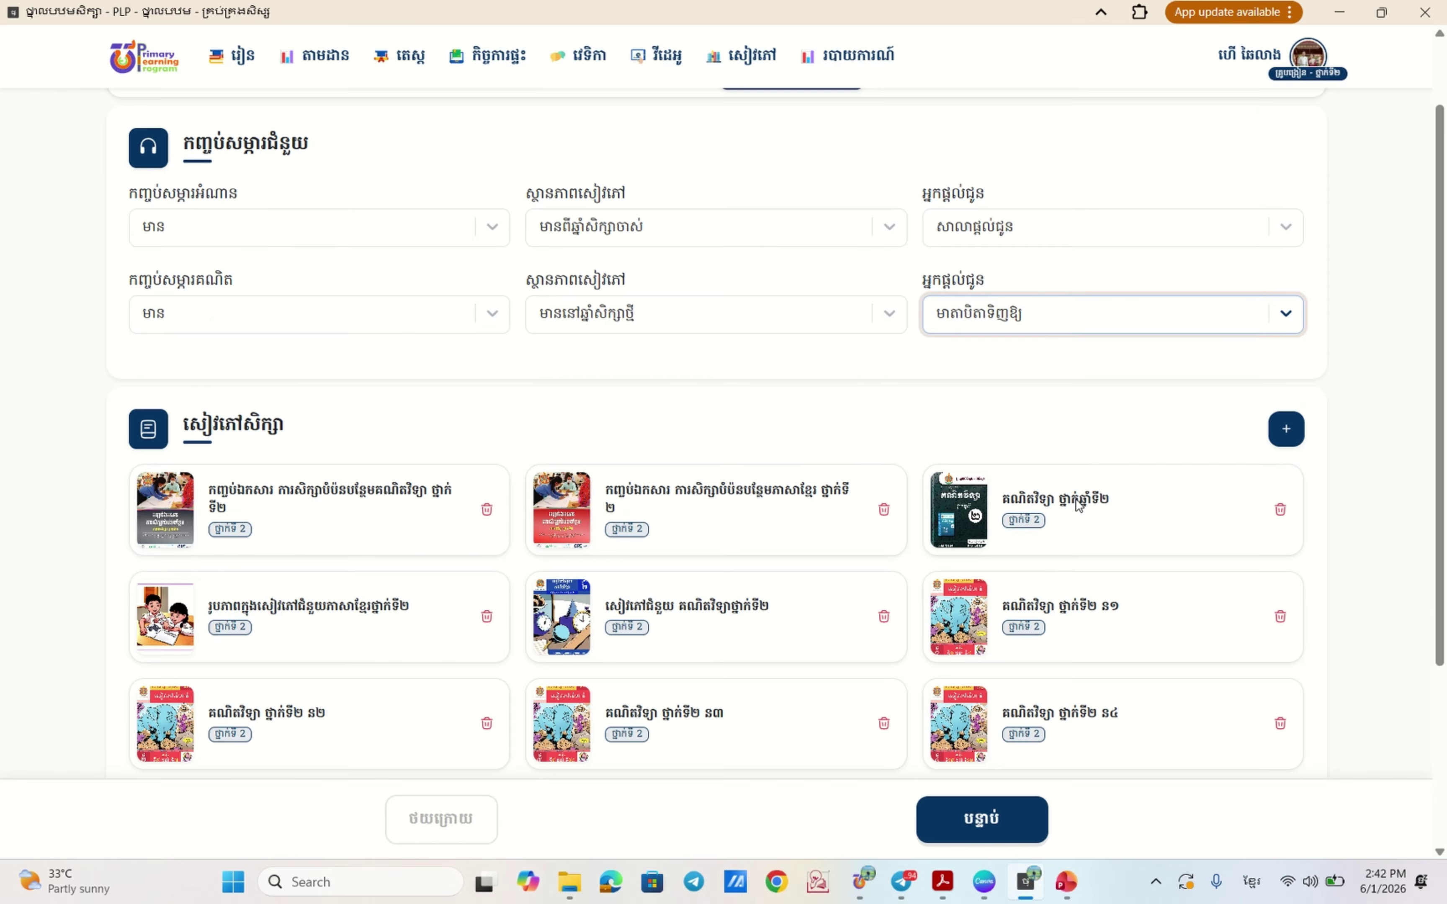
scroll(872, 456, up, 4)
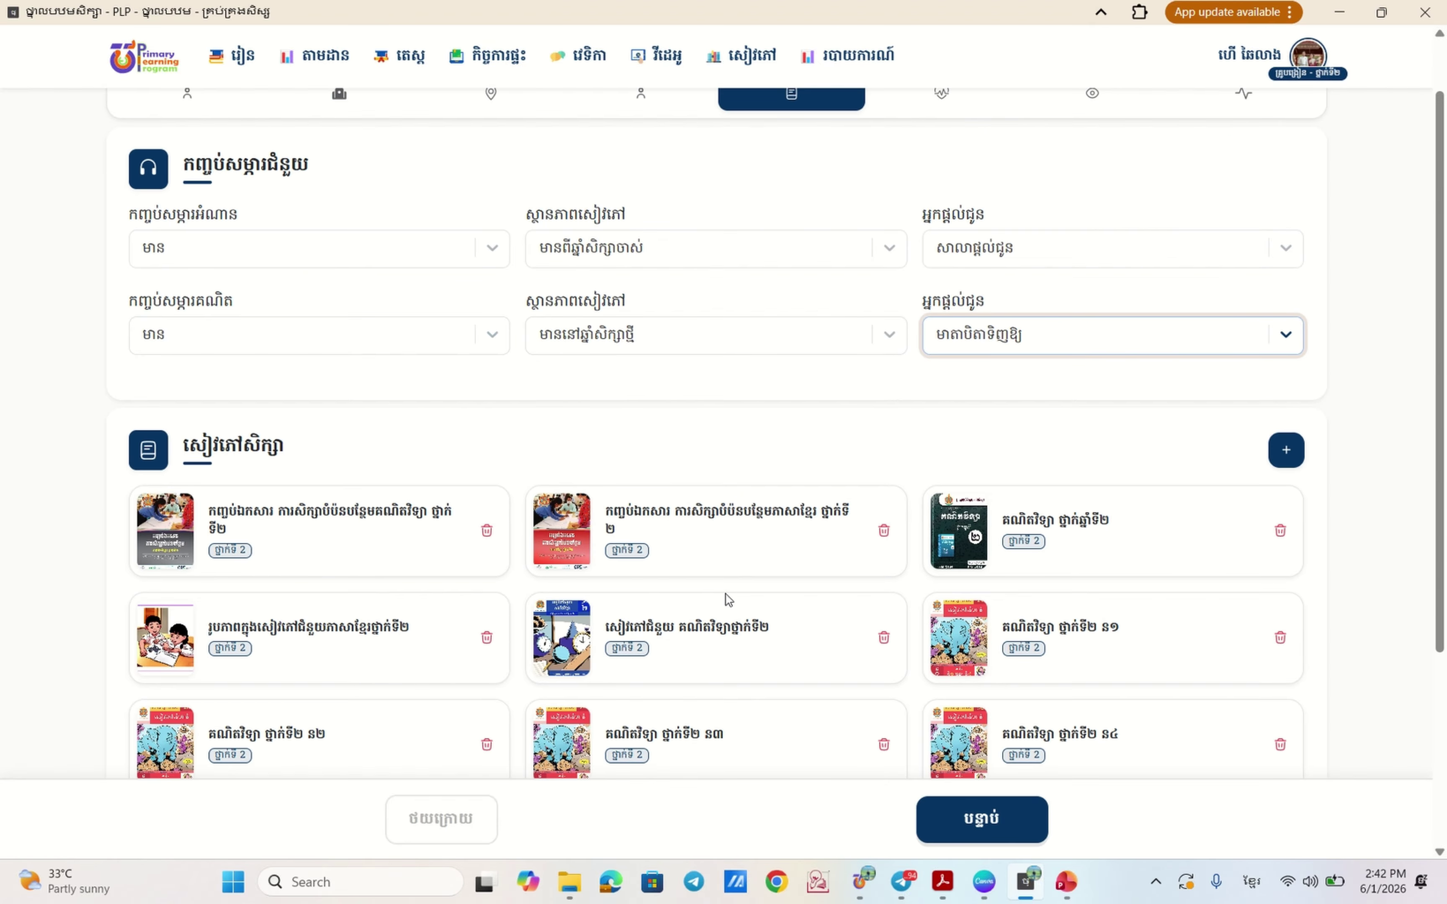
scroll(728, 599, down, 2)
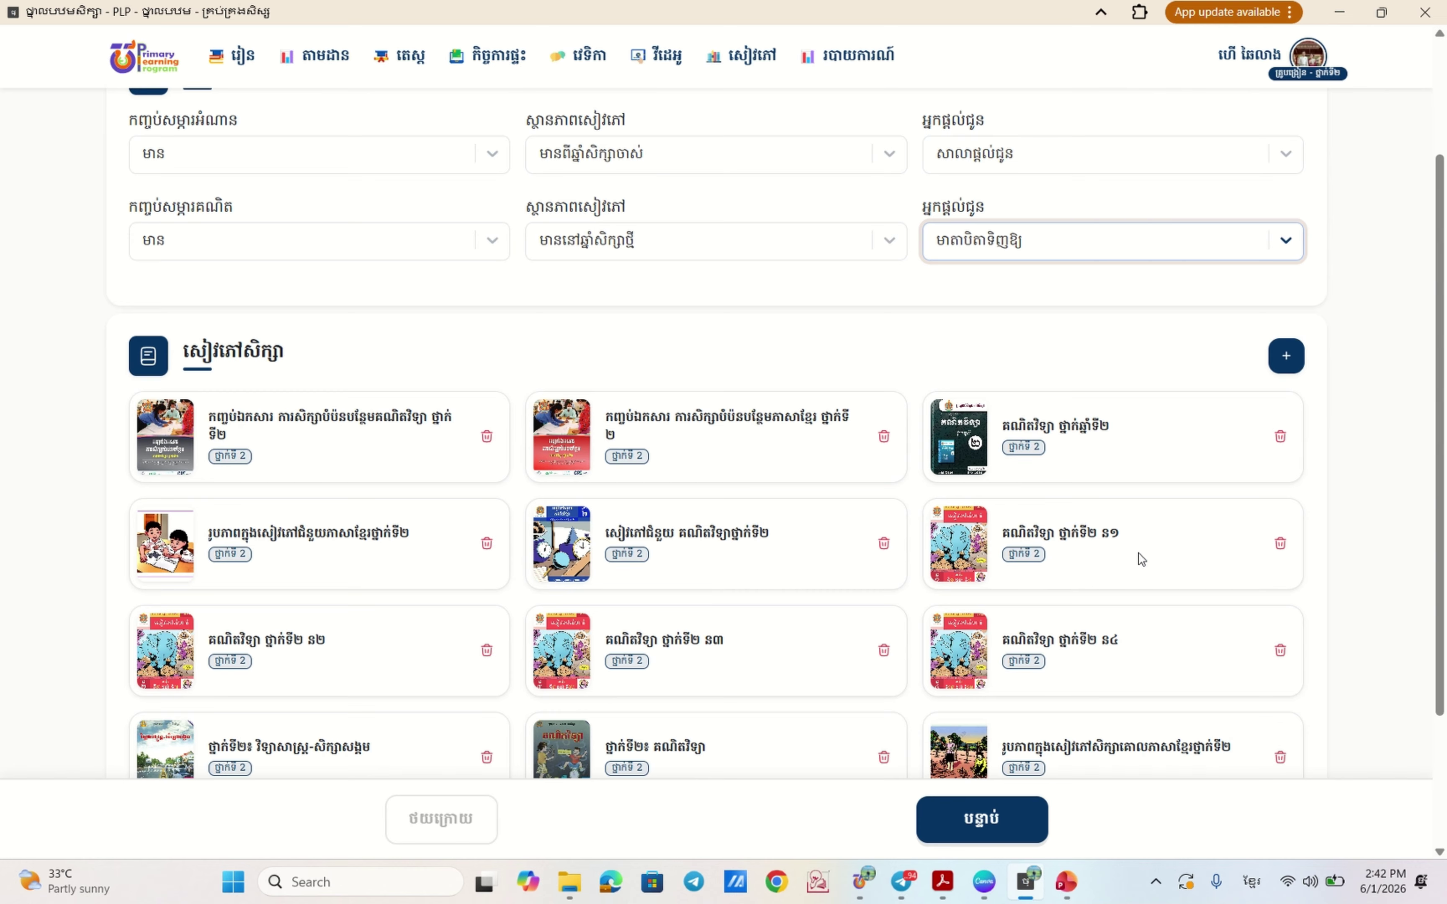
scroll(1031, 622, down, 4)
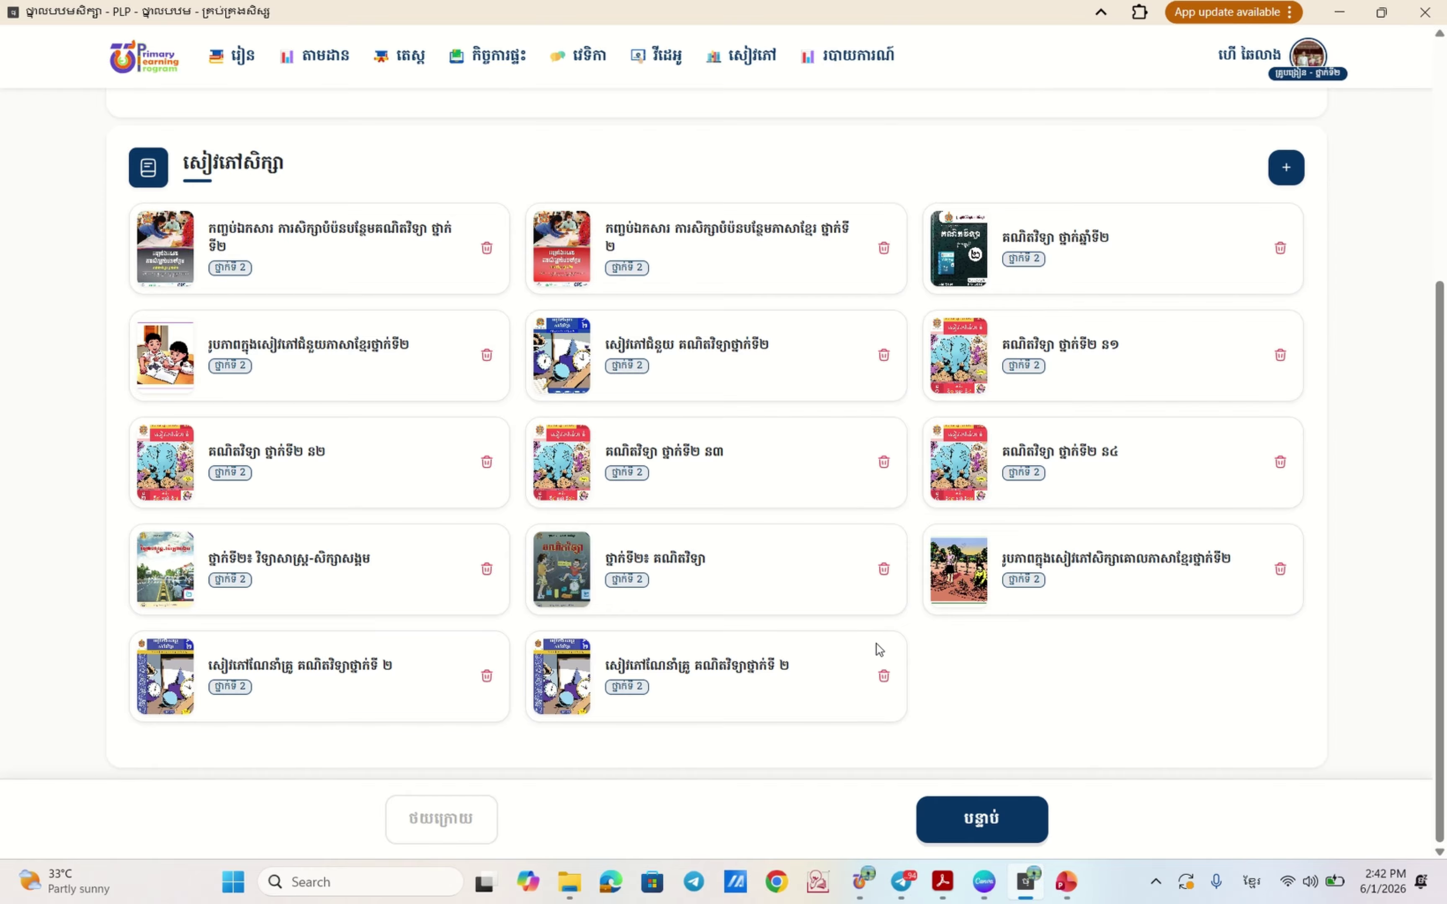
- Keep COVID-19 as the recorded vaccine, then pass vision/hearing to the BMI step
click(985, 818)
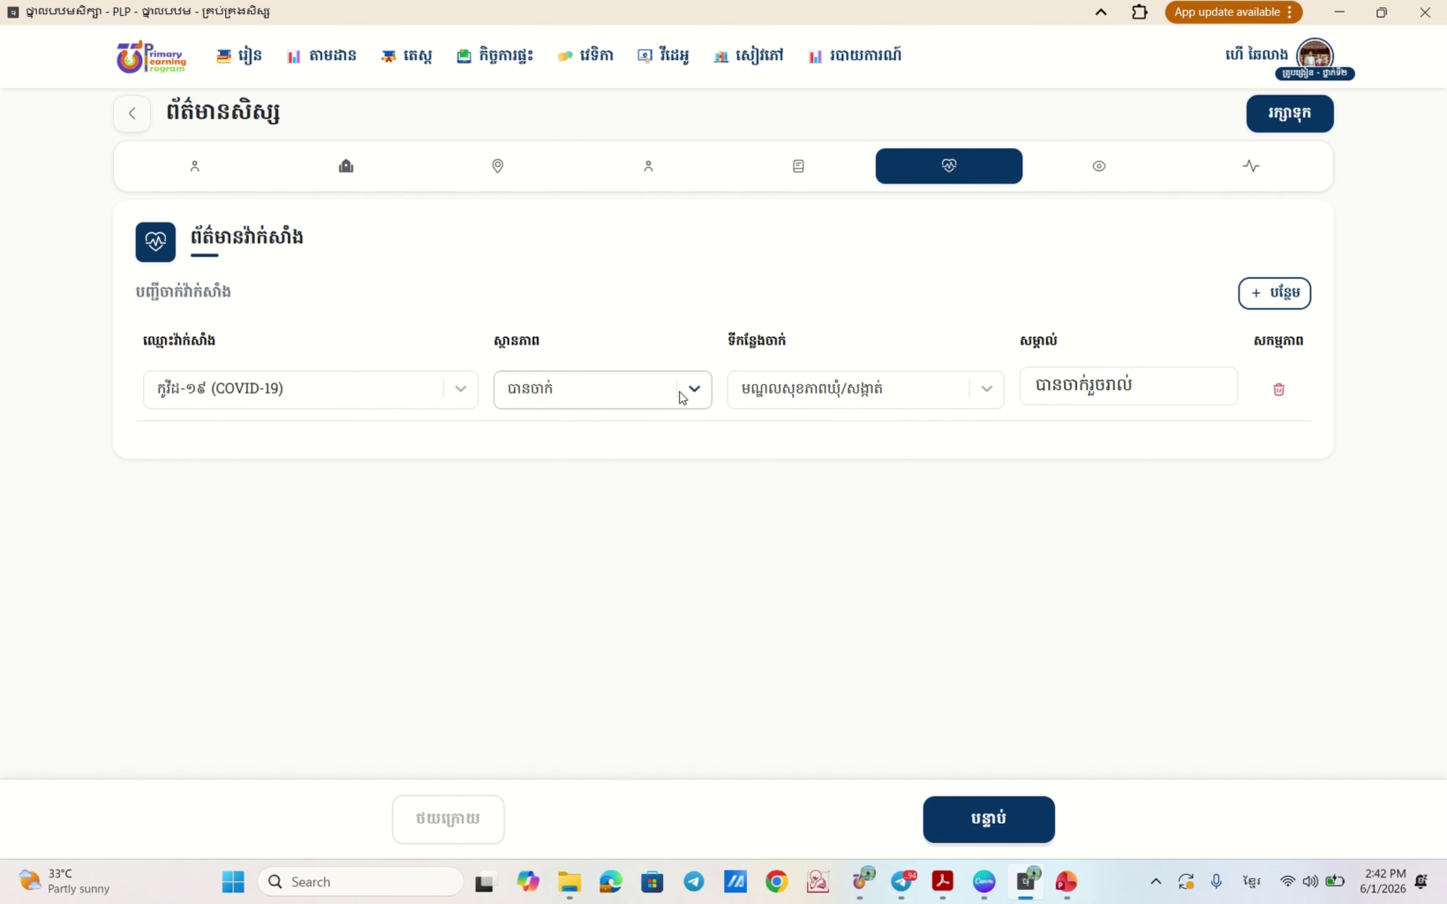
click(460, 389)
scroll(349, 522, down, 5)
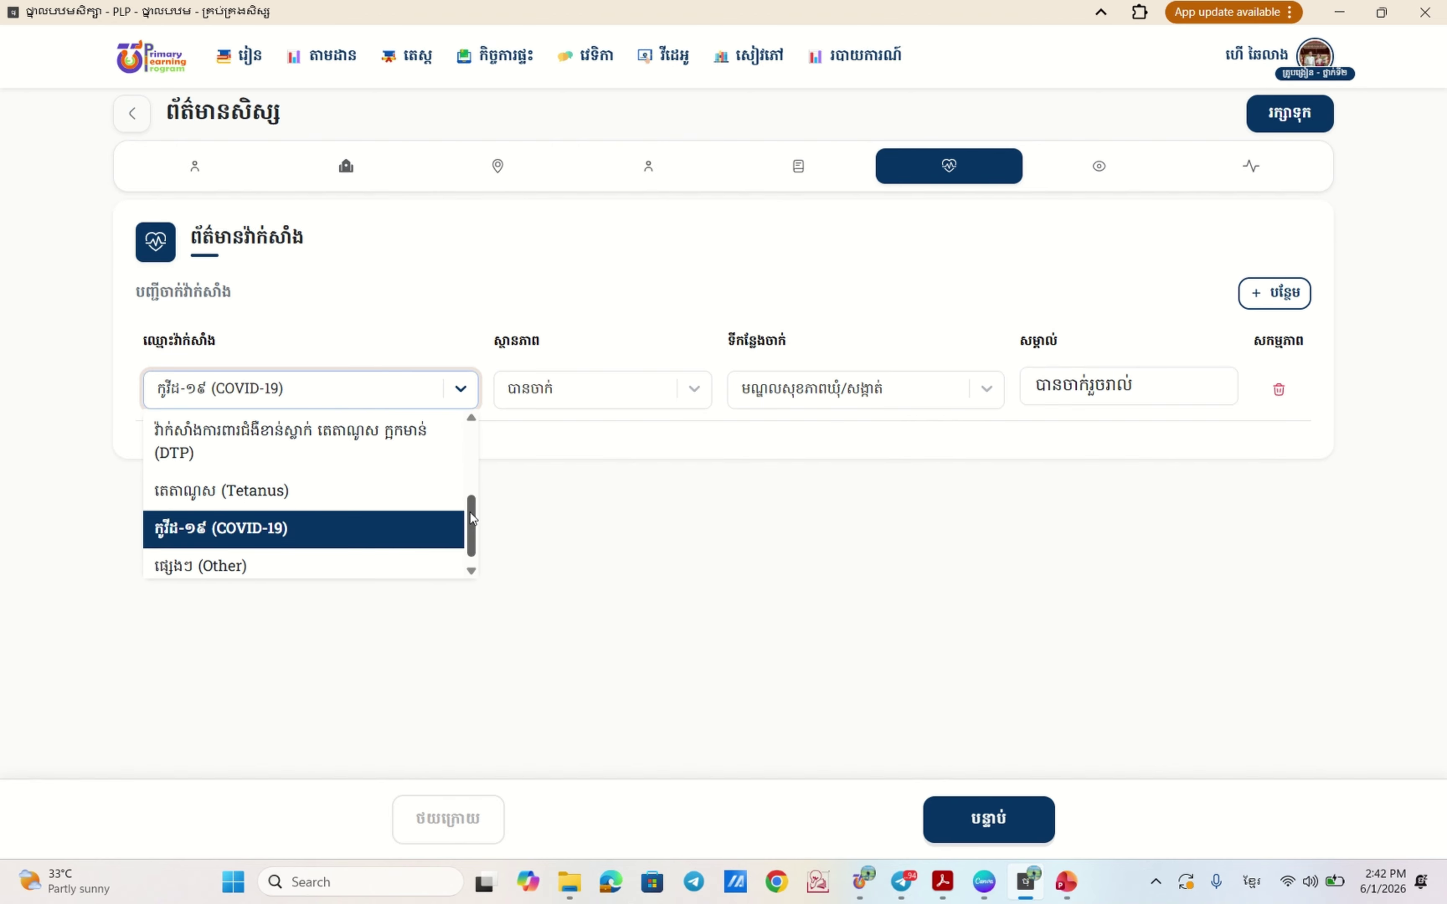
scroll(349, 522, up, 5)
click(575, 444)
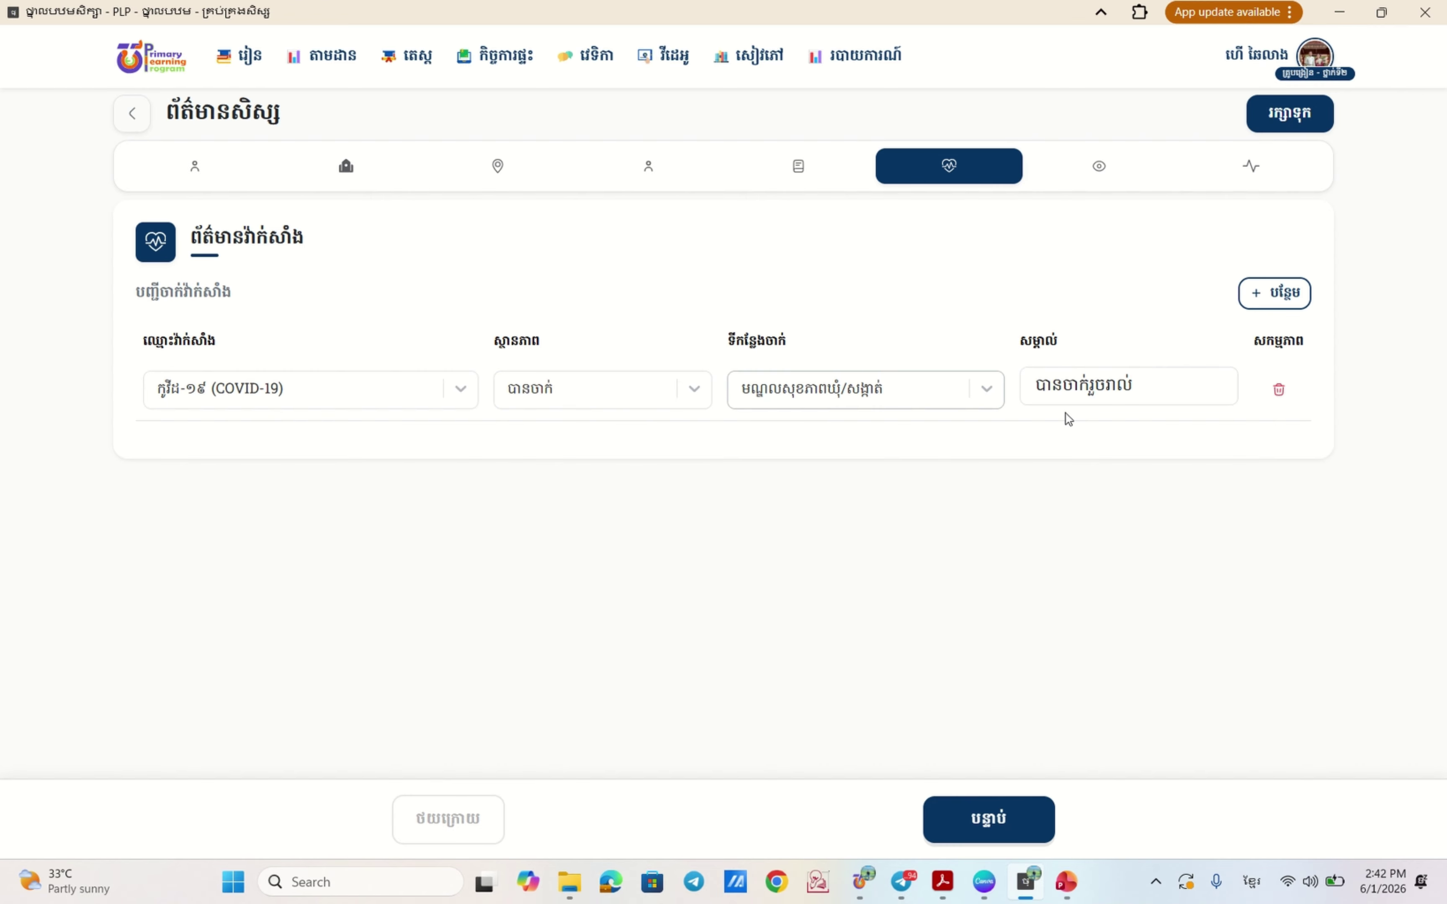
click(986, 816)
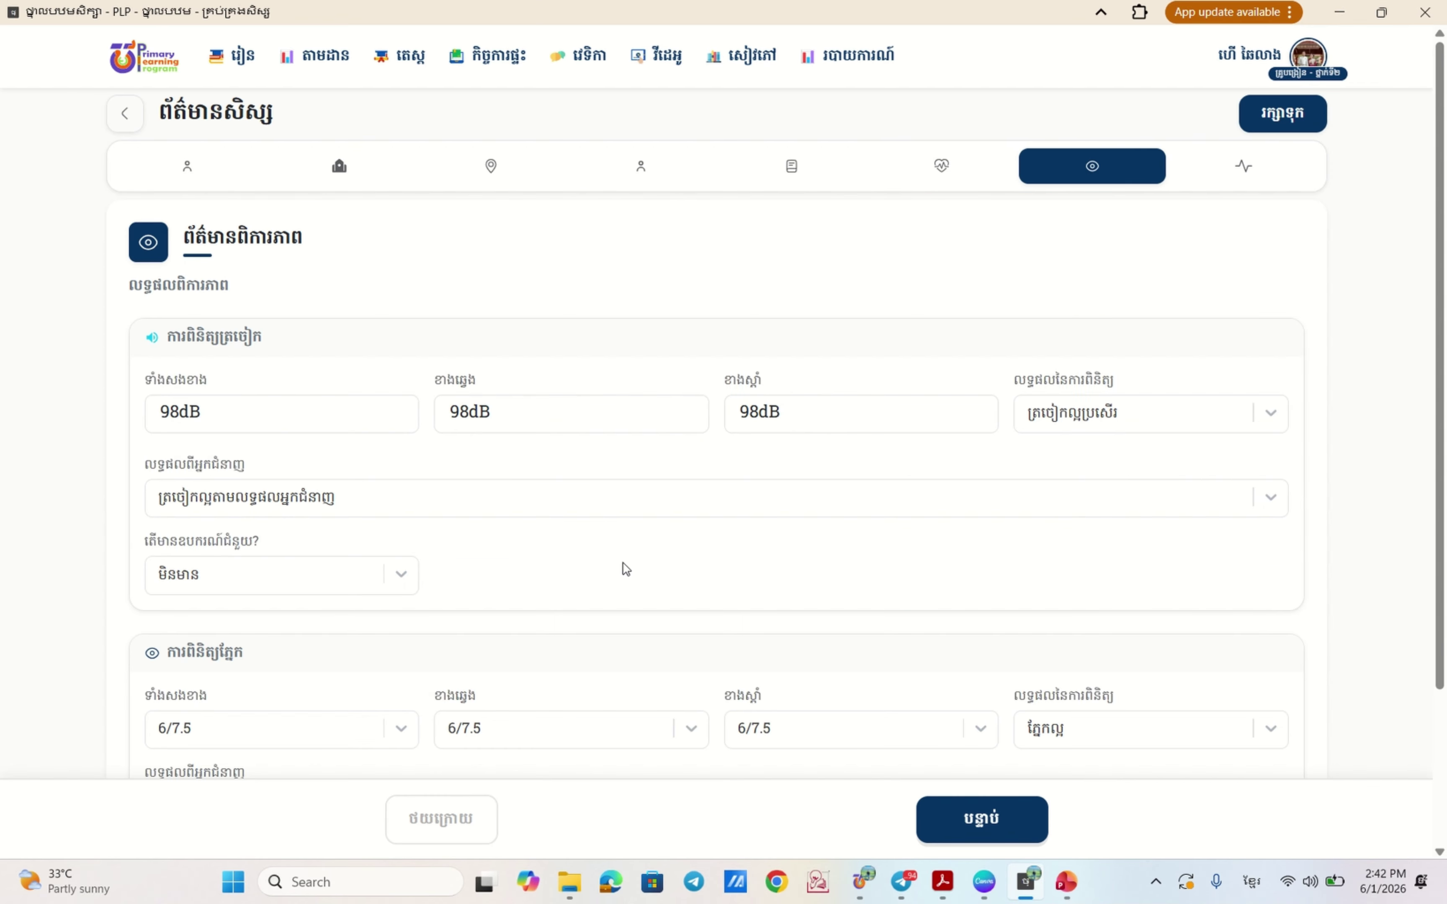
scroll(624, 569, down, 3)
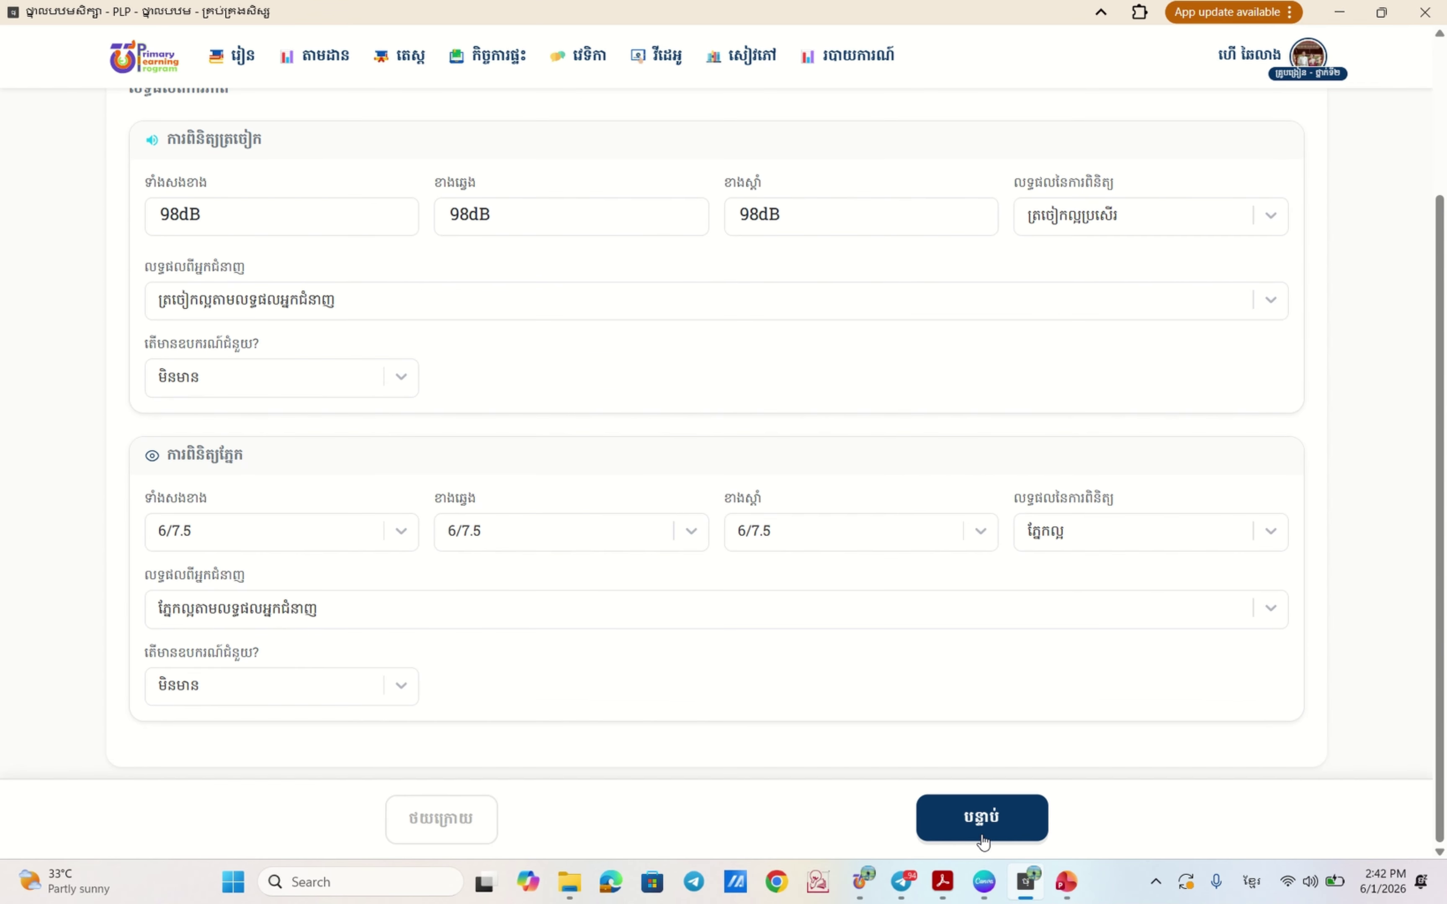
click(983, 822)
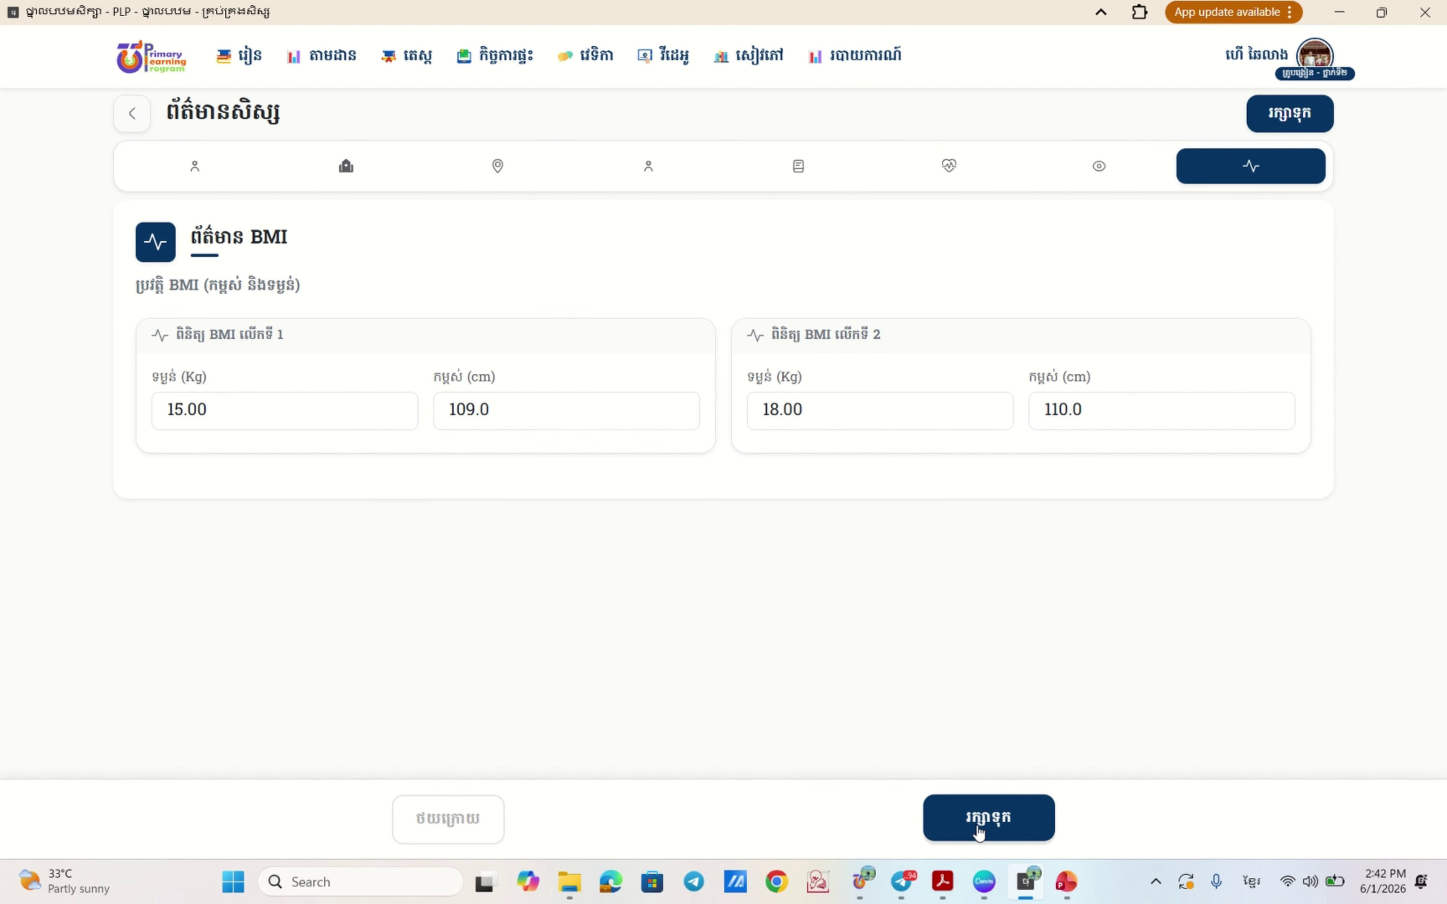
- Save the student profile from the BMI step and scroll through the 57-student roster
click(973, 826)
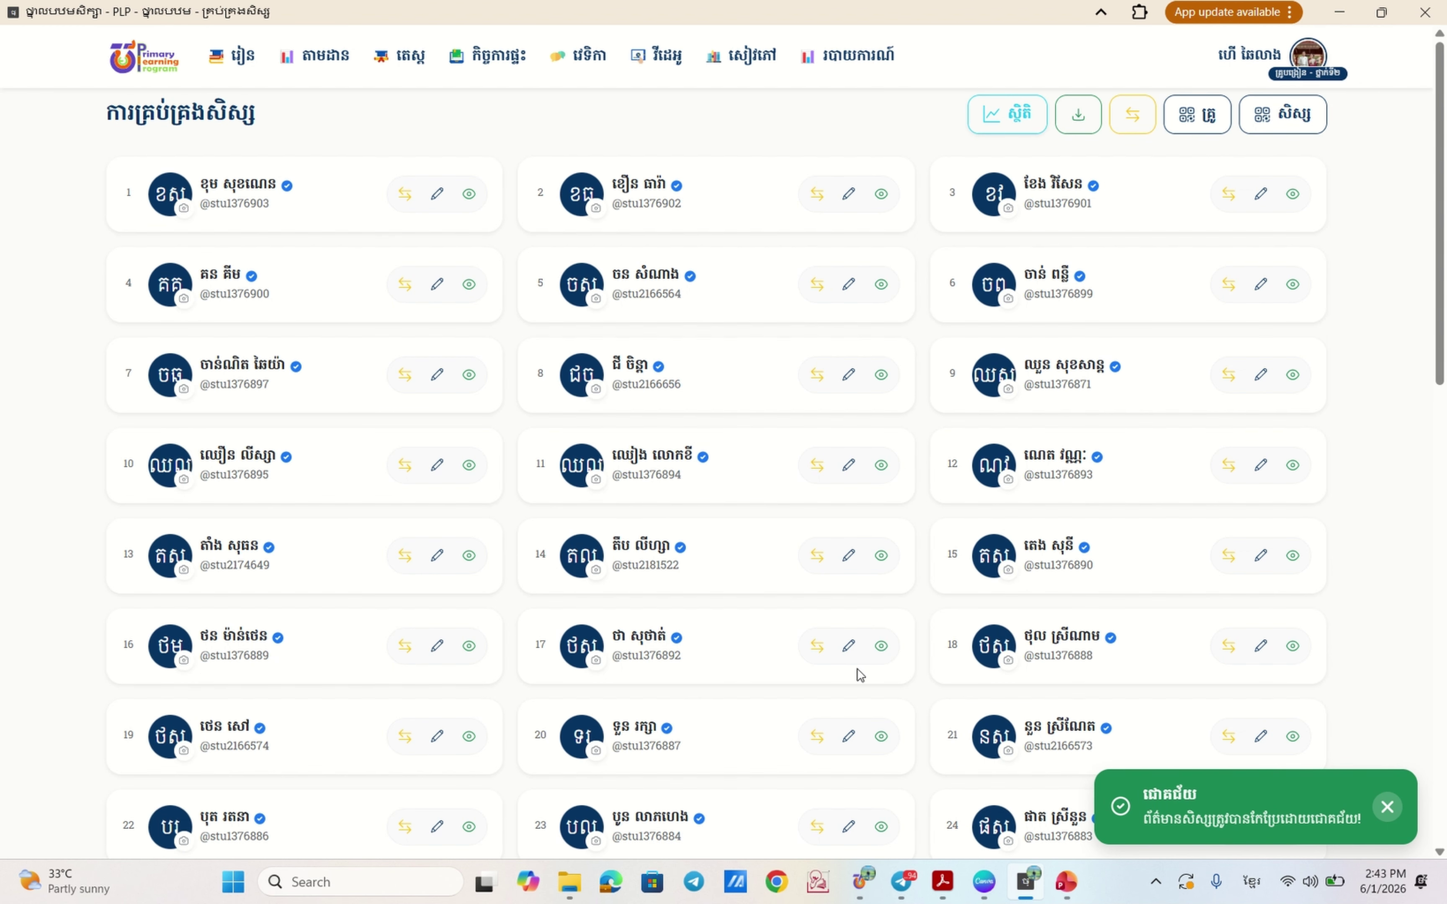
scroll(694, 620, down, 6)
scroll(697, 607, down, 10)
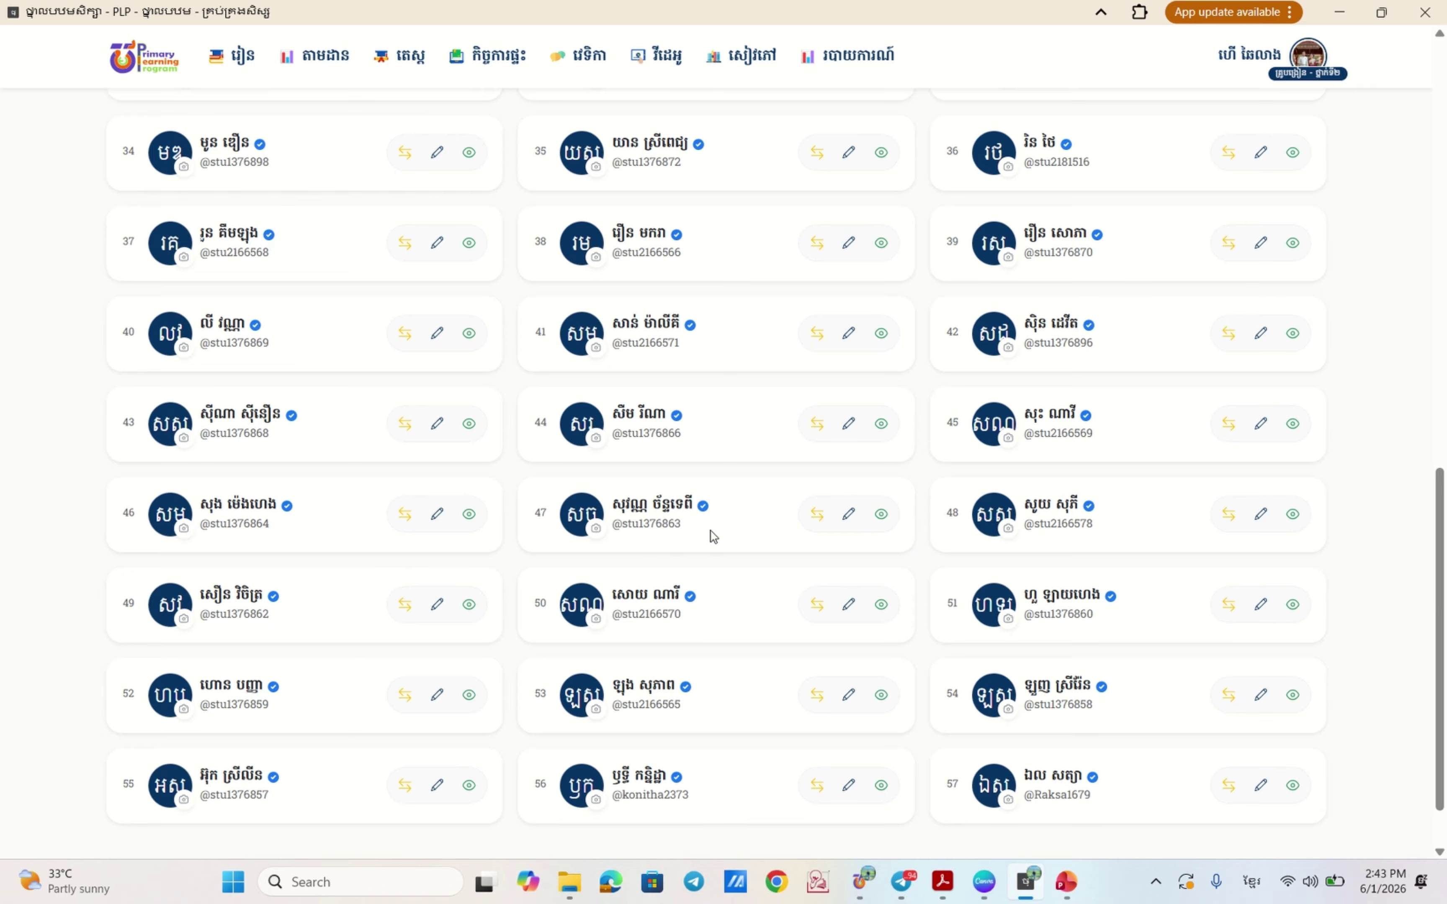
scroll(872, 557, down, 1)
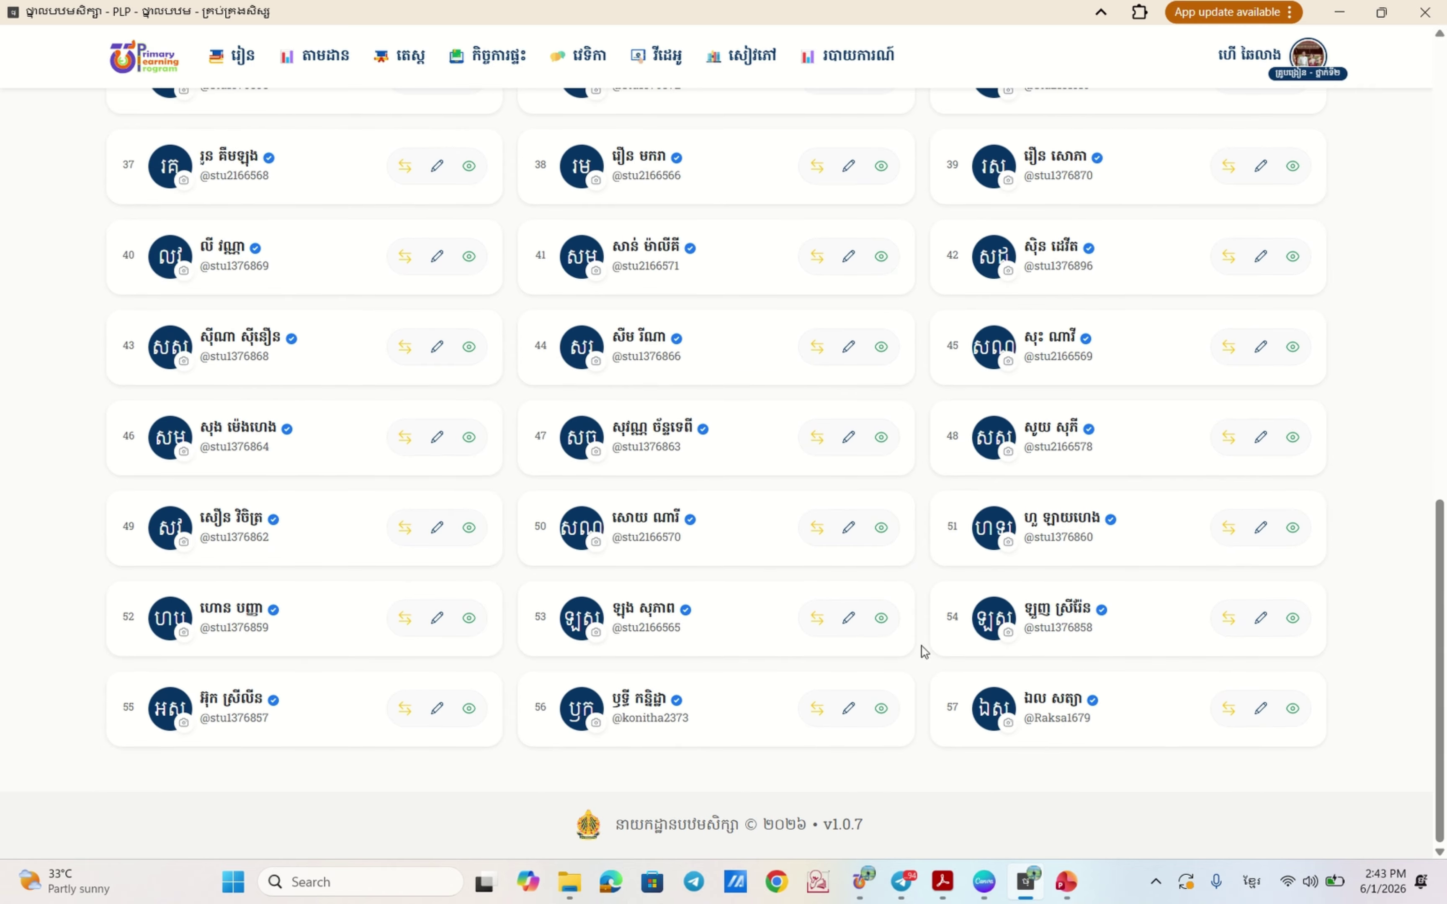
scroll(1077, 589, up, 12)
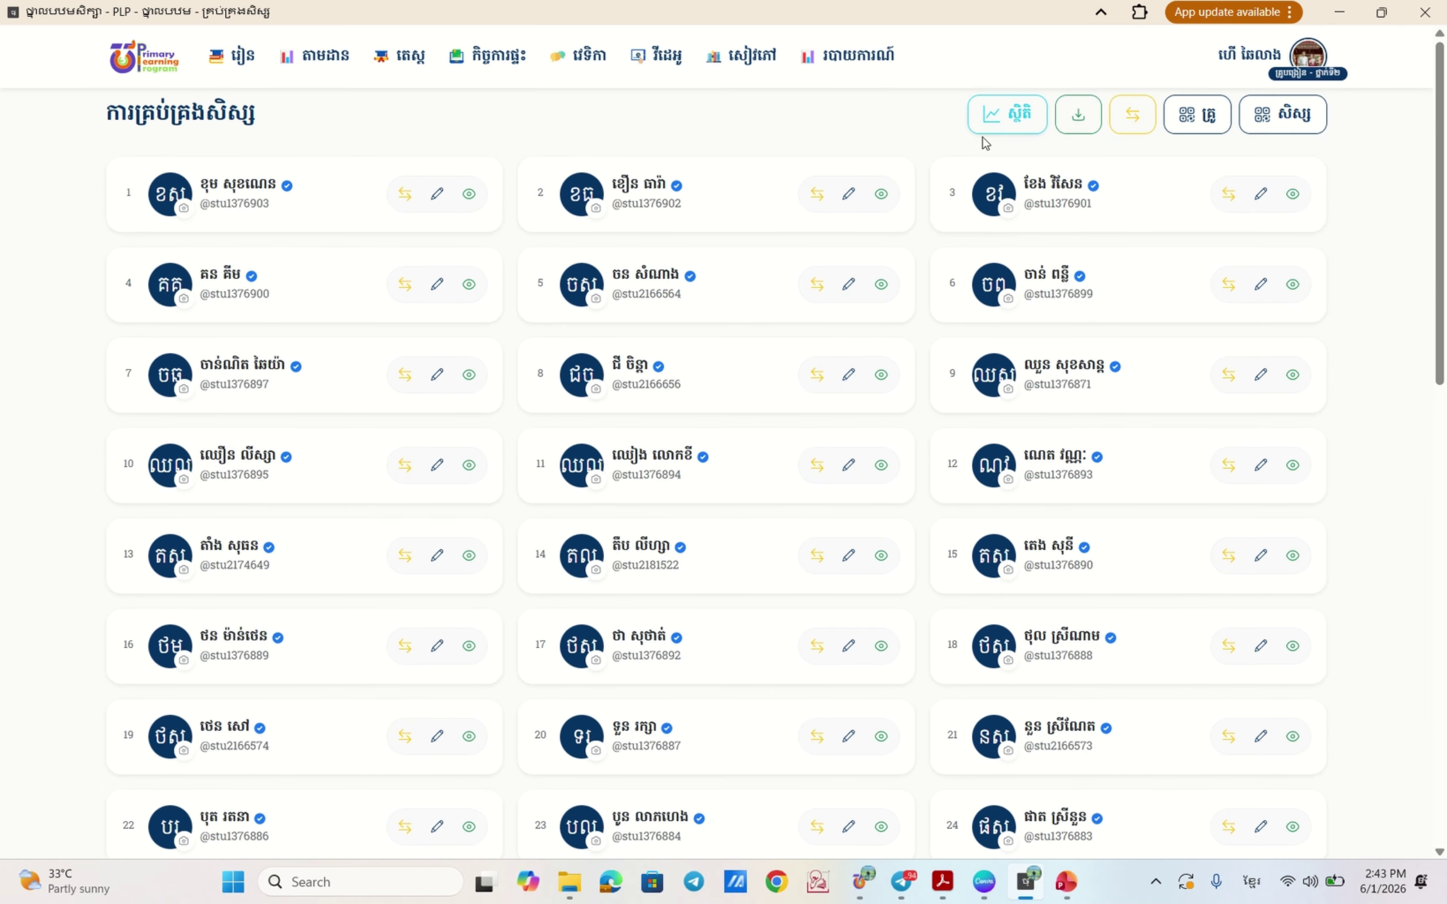
- Open the ស្ថិតិ statistics overview and review 57 students, 33 boys, 24 girls, 100% complete profiles
click(1002, 115)
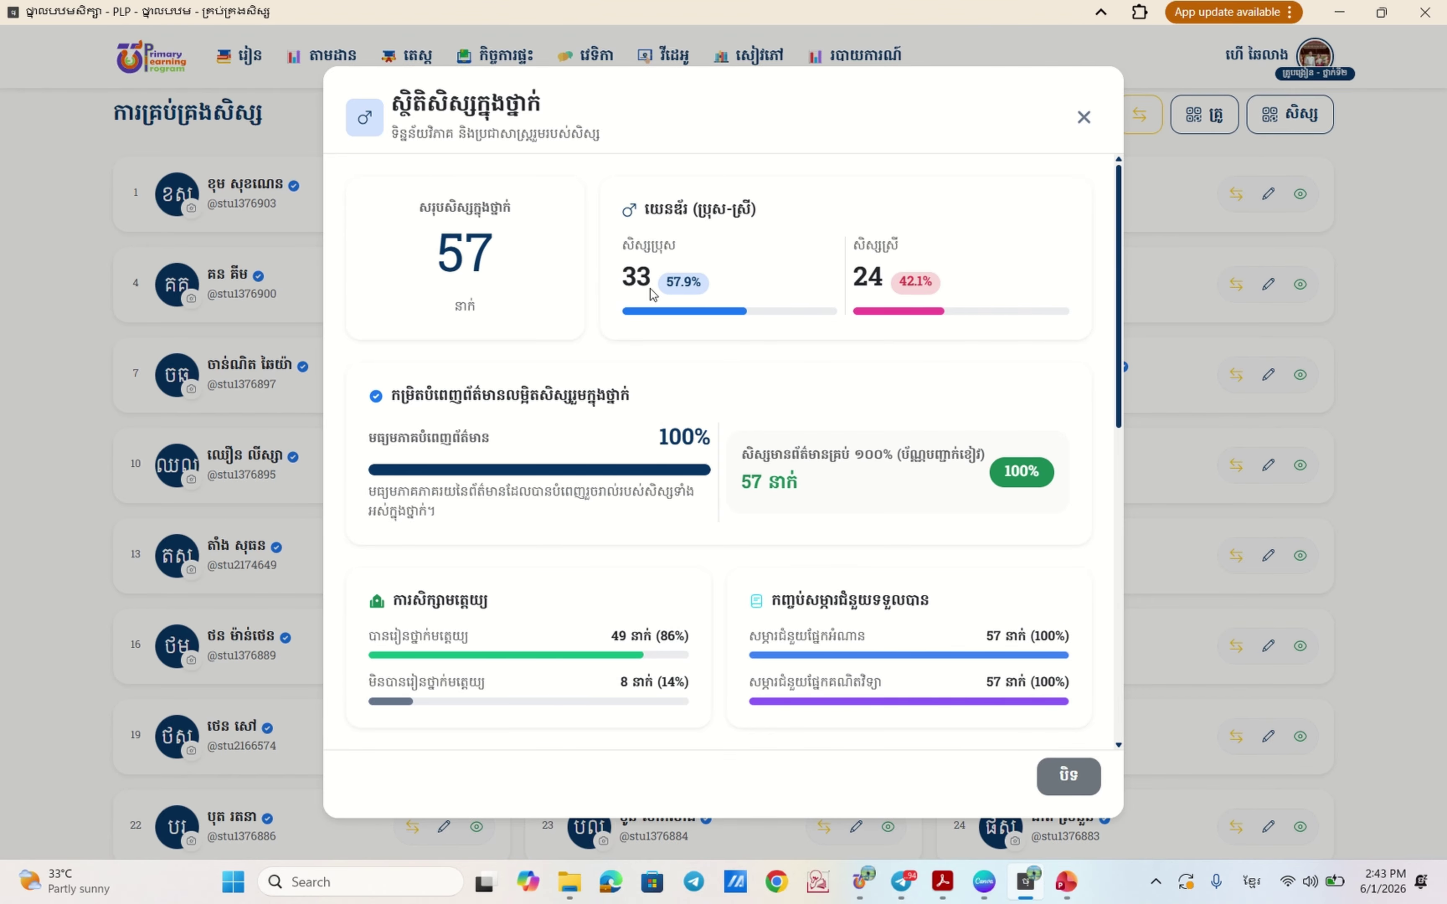
scroll(574, 280, down, 4)
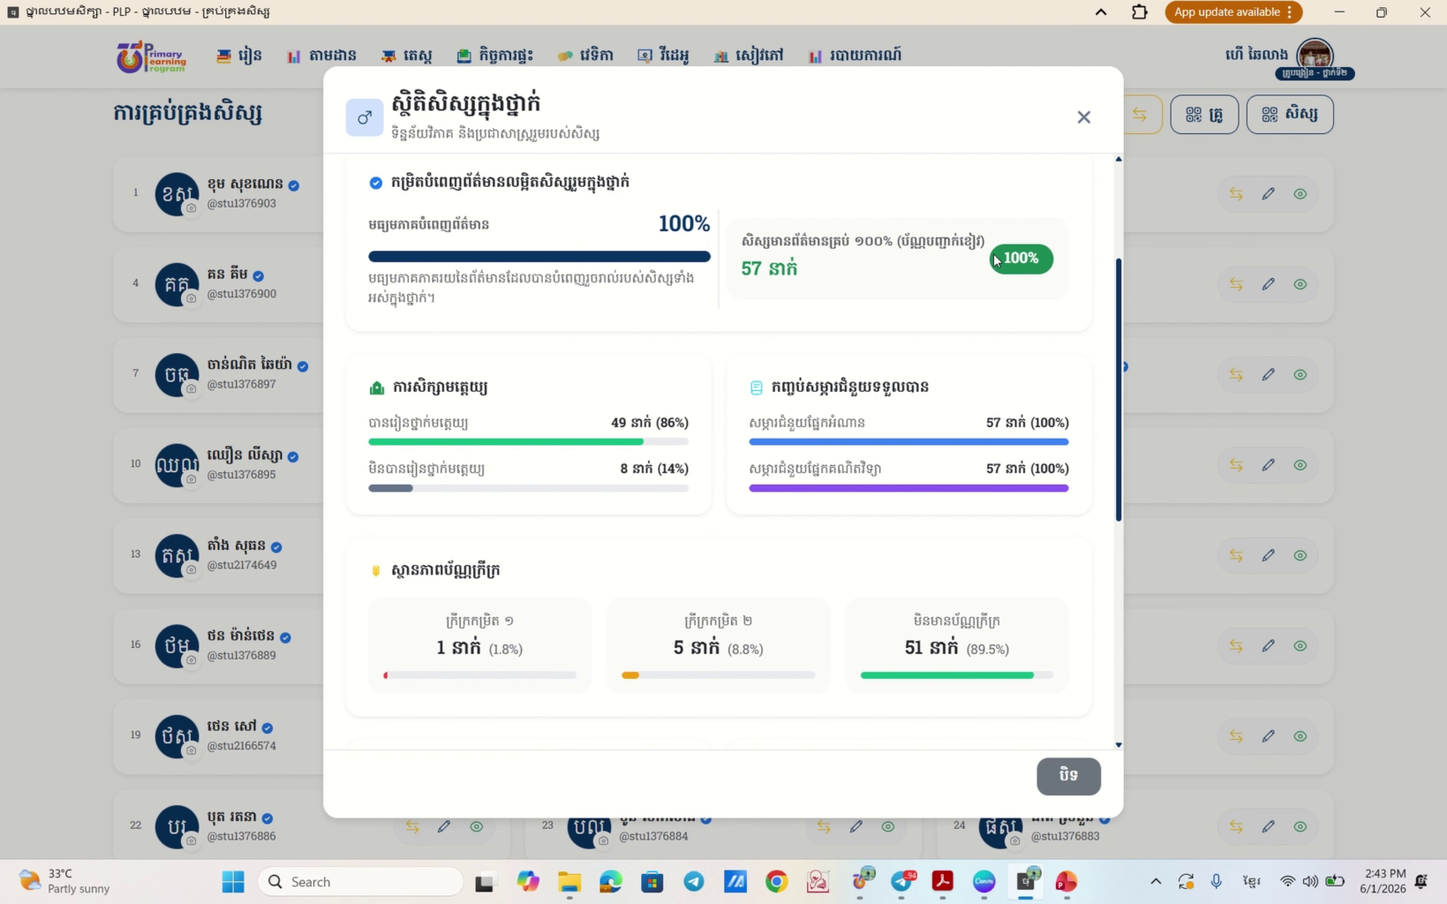
scroll(589, 440, down, 2)
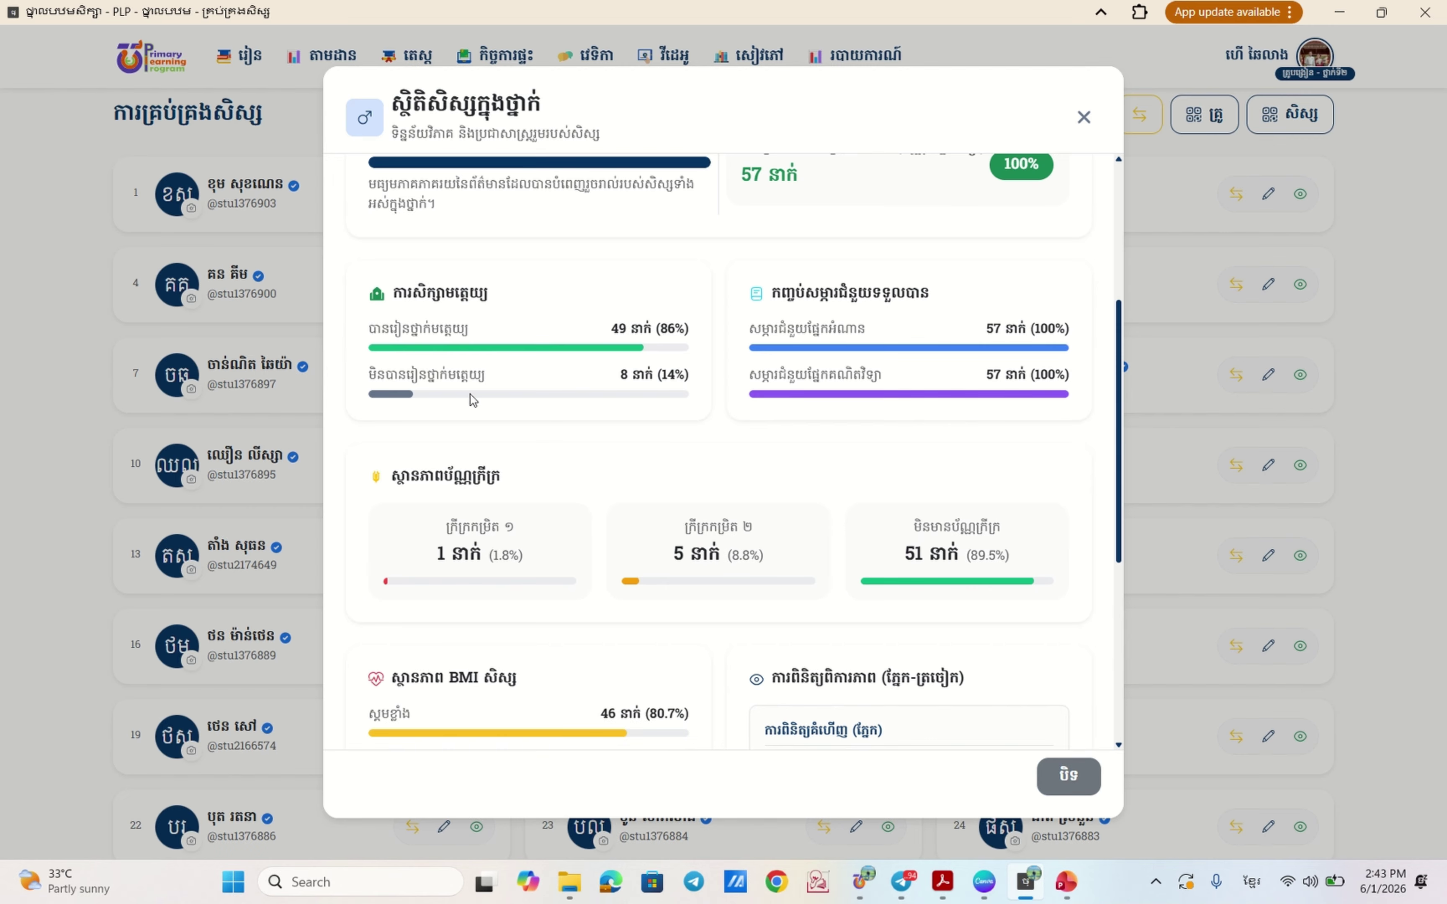
scroll(850, 423, down, 2)
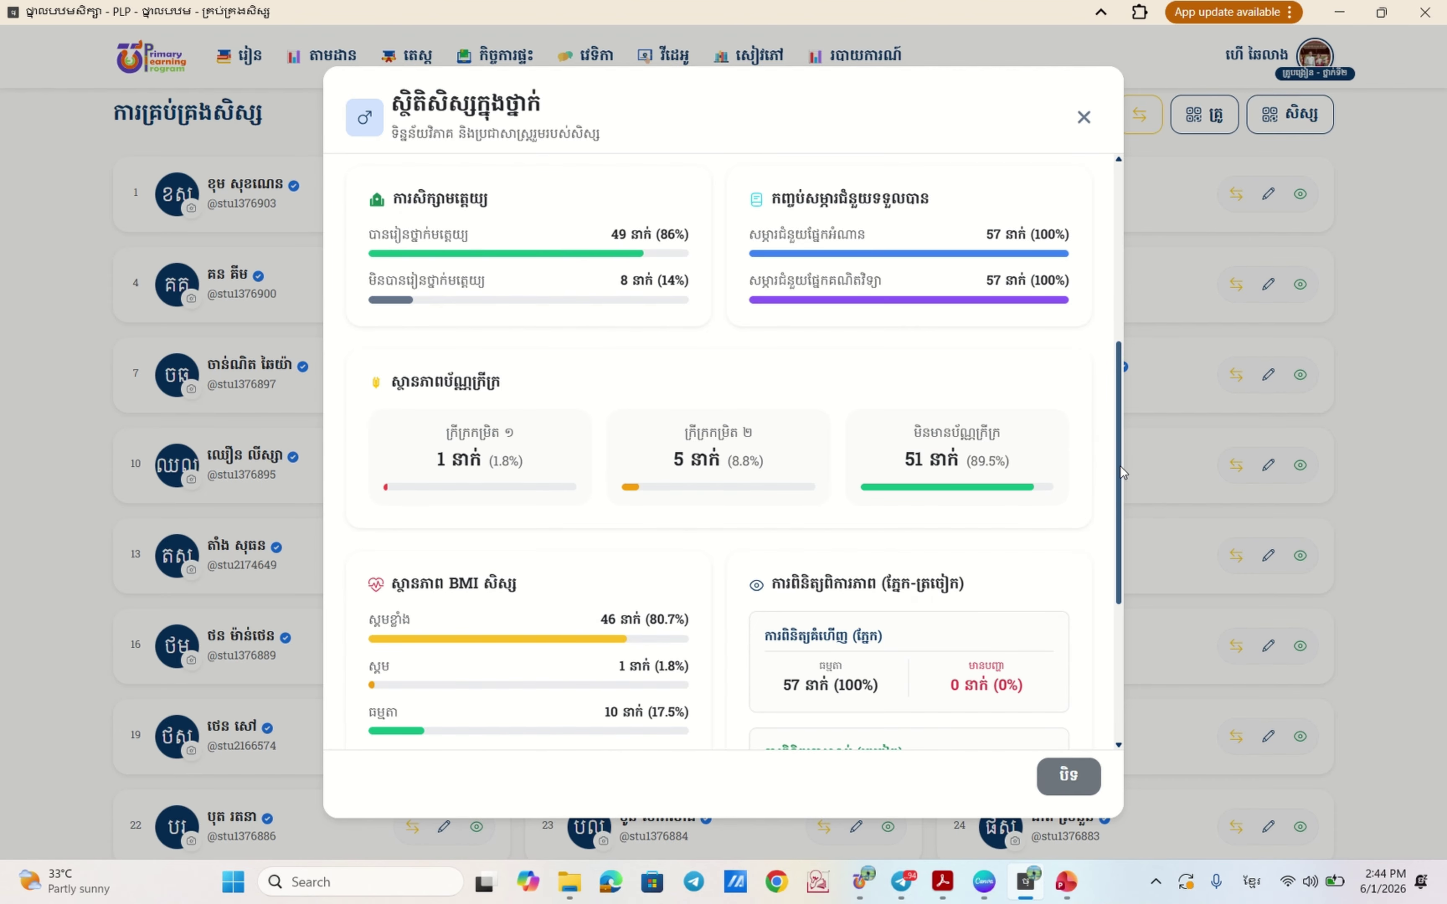
drag(1121, 466, 1120, 592)
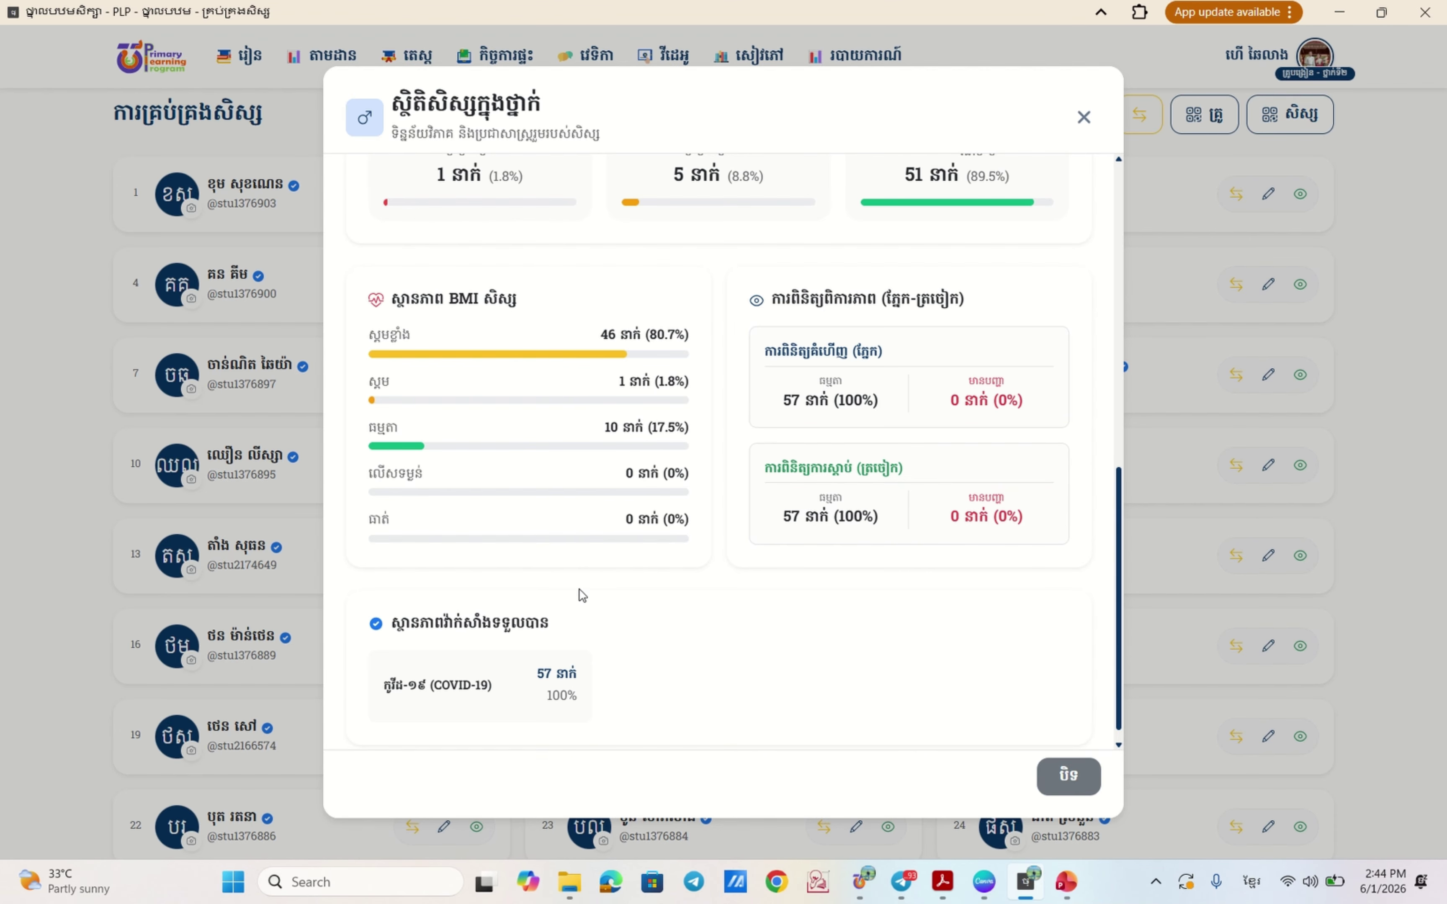
scroll(755, 628, down, 1)
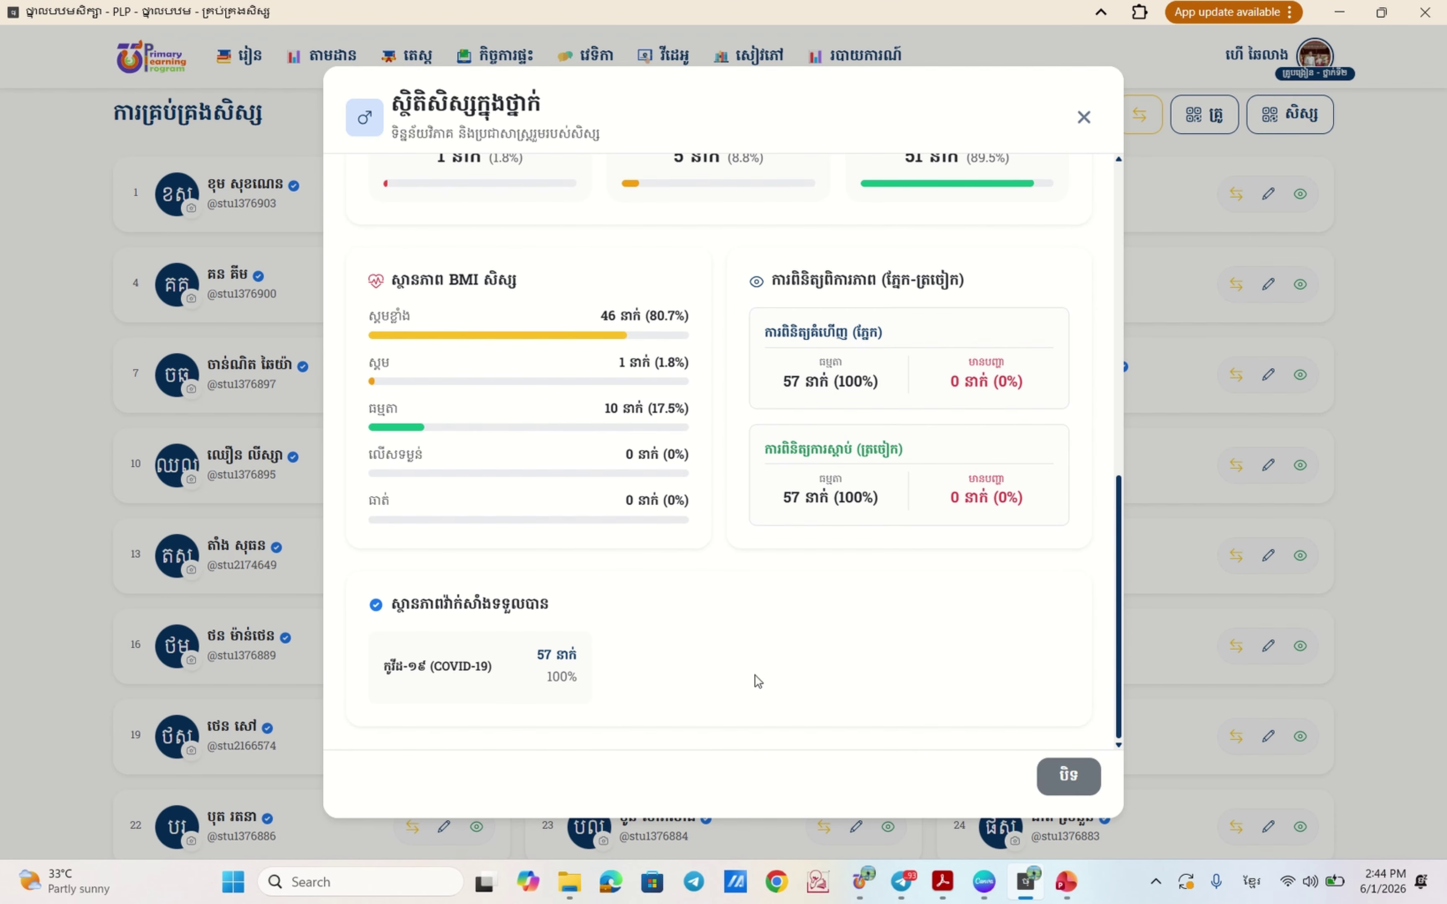
scroll(928, 574, up, 10)
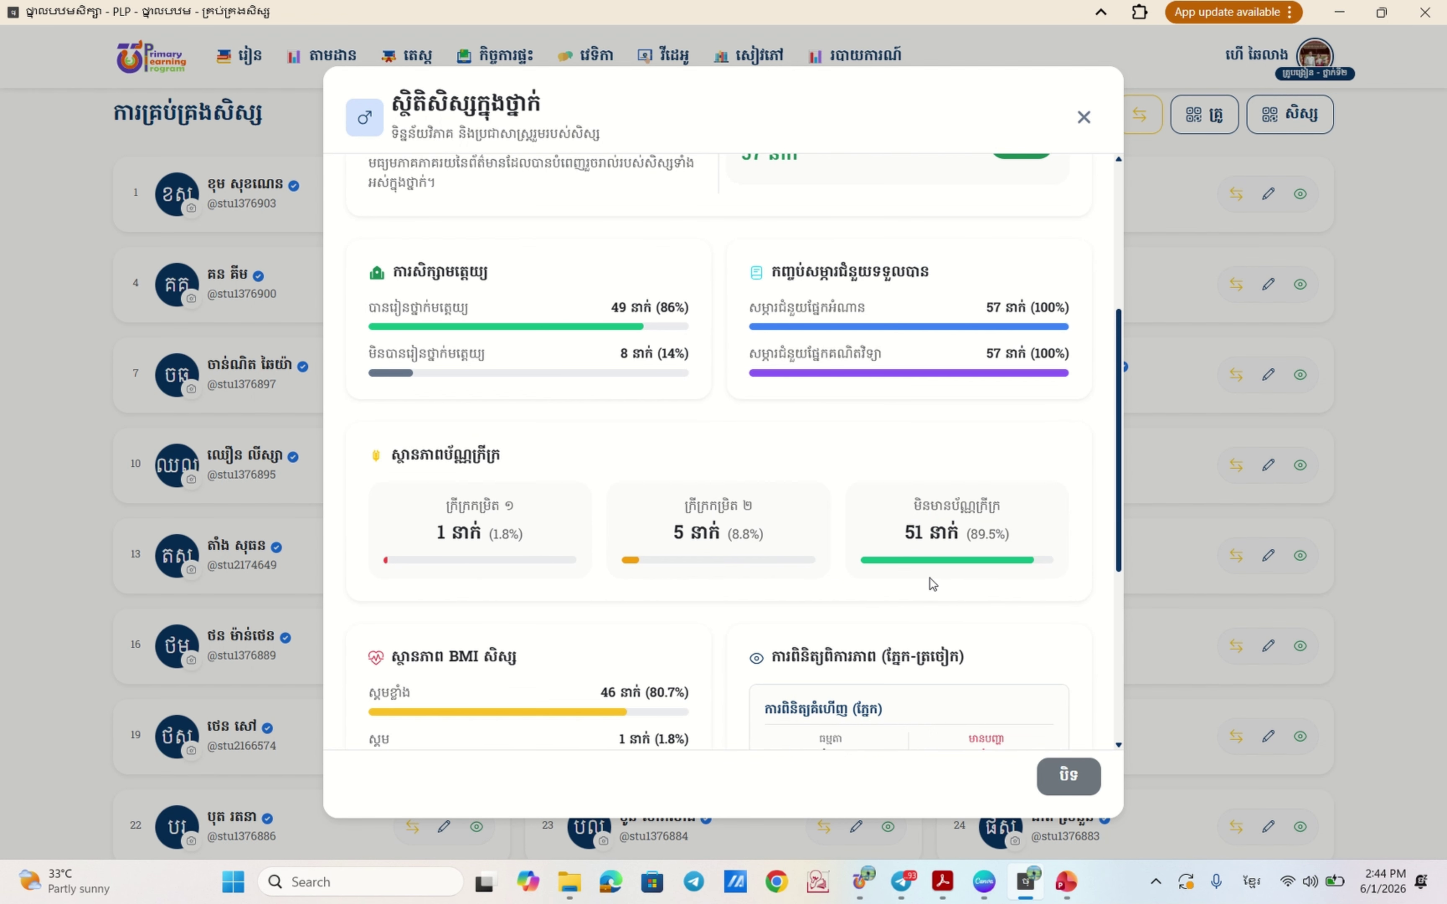
- Close the statistics overview and glance over the student card roster
click(1085, 117)
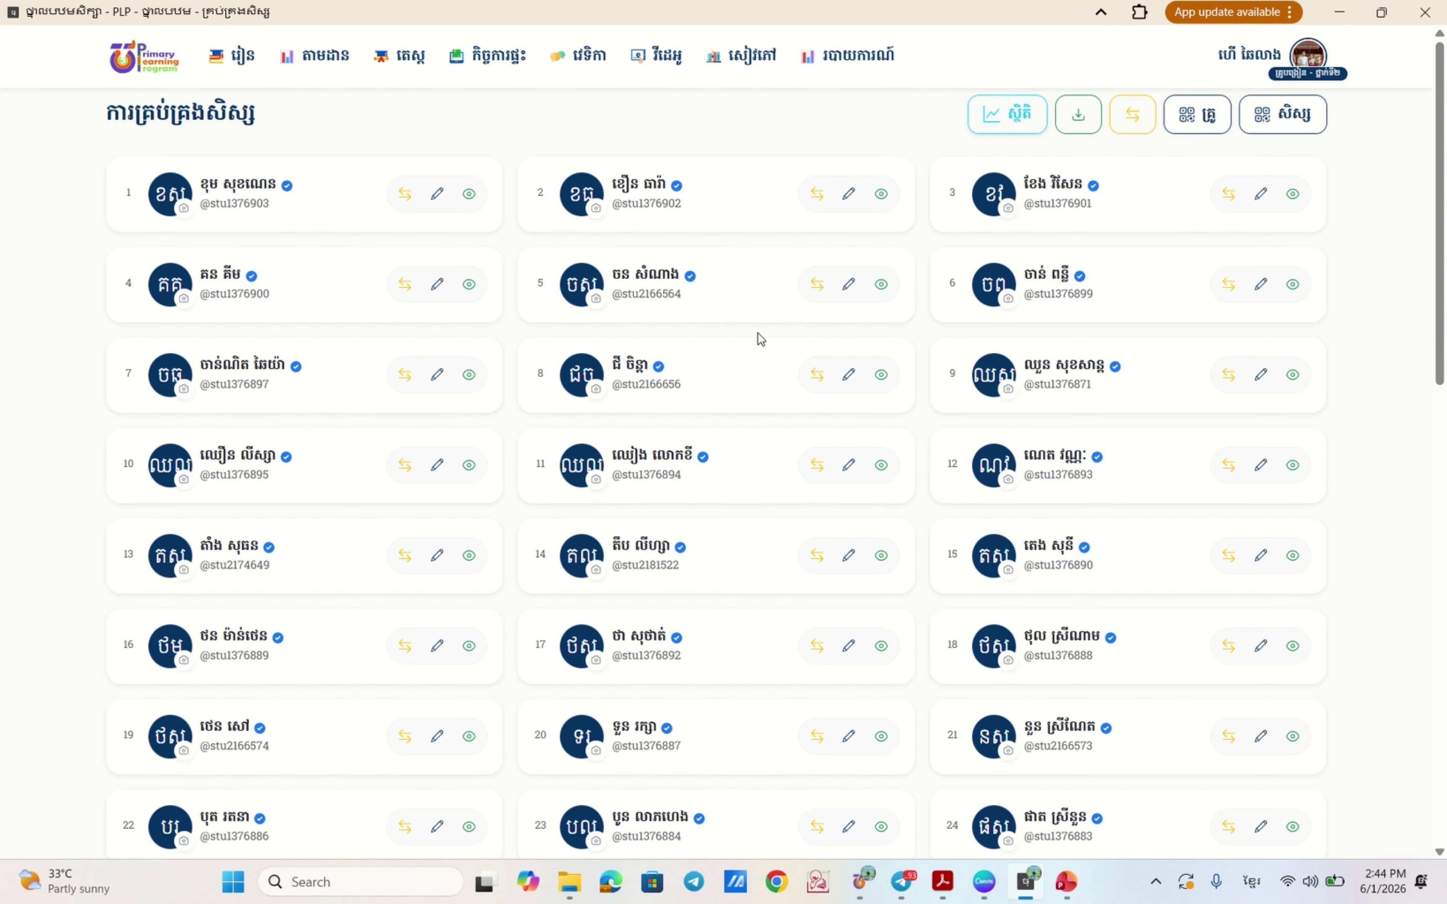
scroll(694, 381, down, 2)
scroll(704, 356, up, 2)
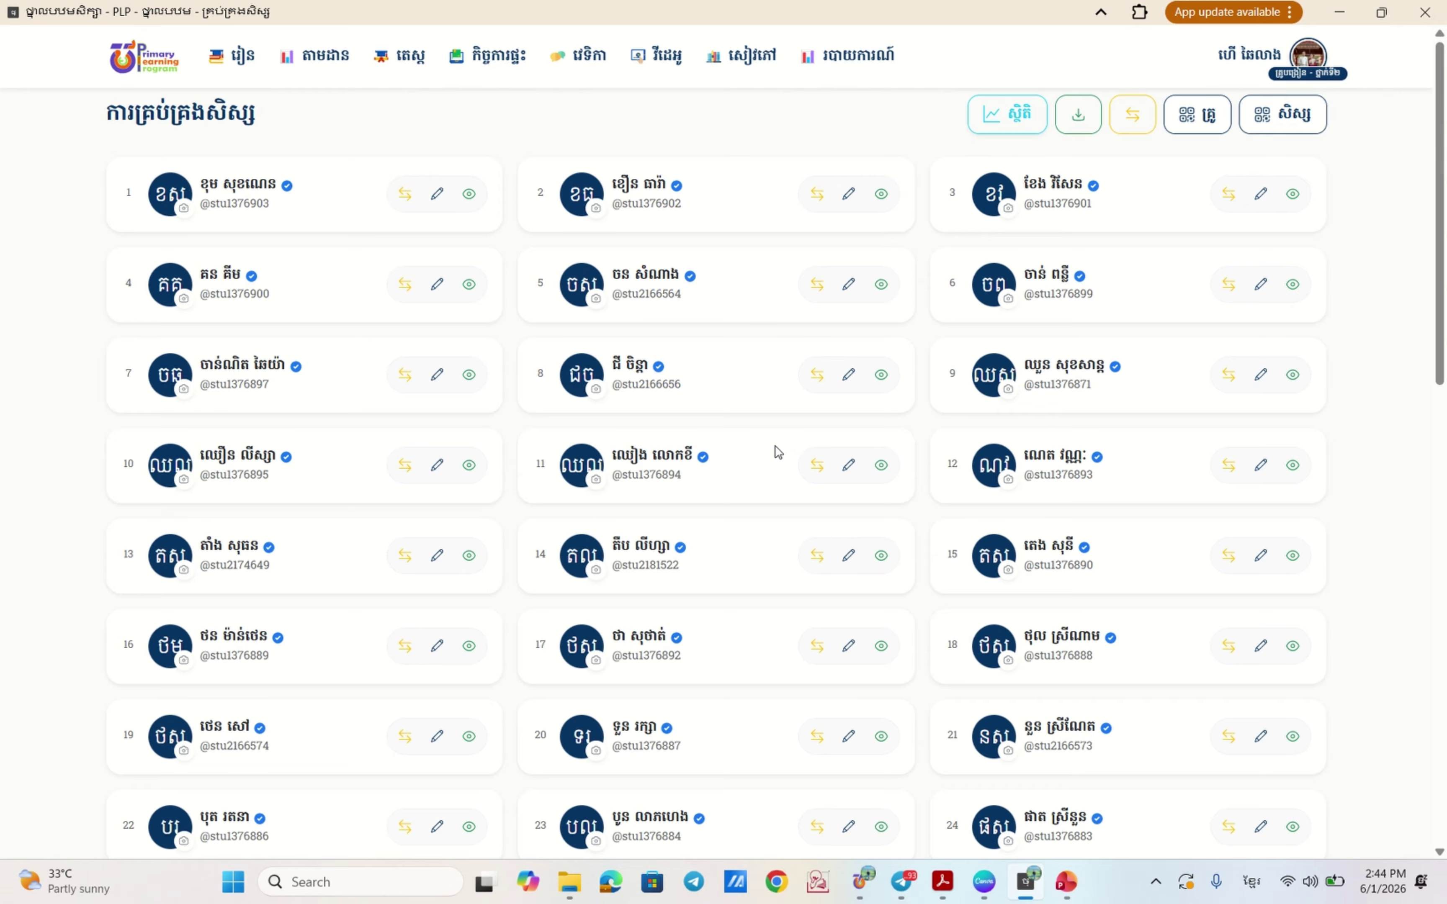